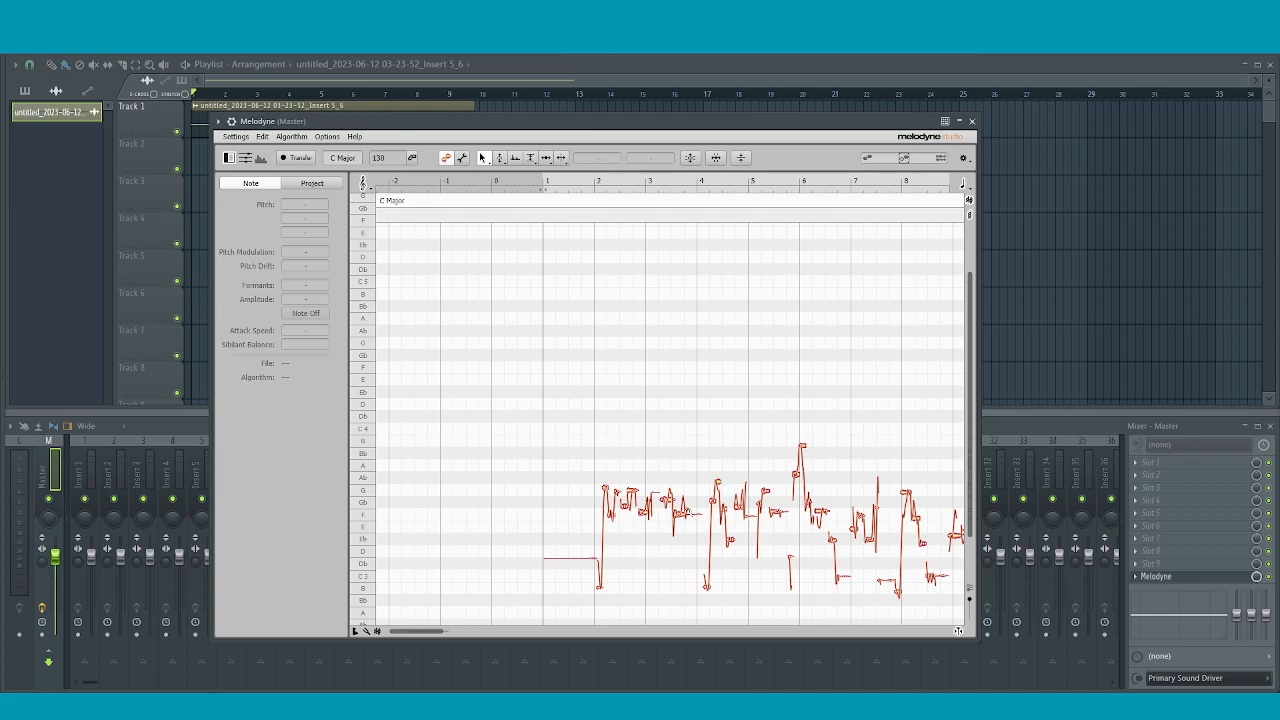
Activate the Pitch Tool for editing the recorded vocal's notes.
left_click_drag(689, 513, 814, 491)
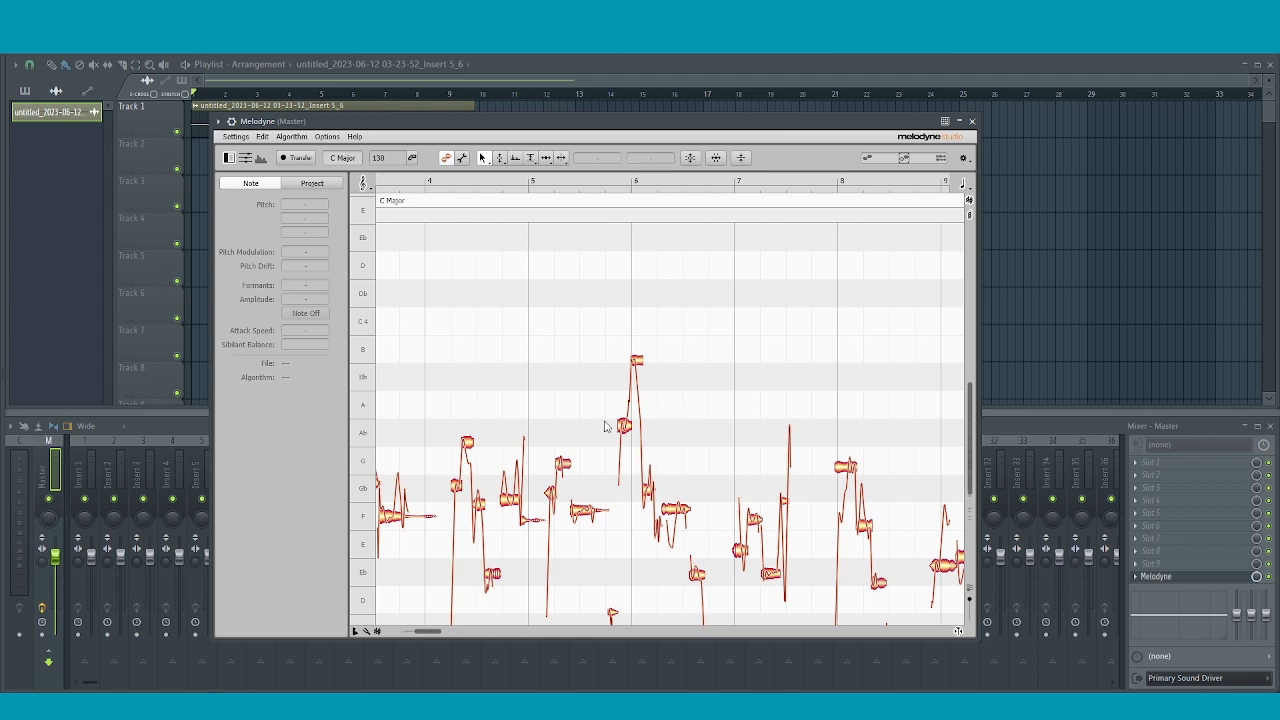
scroll(617, 432, "up", 3)
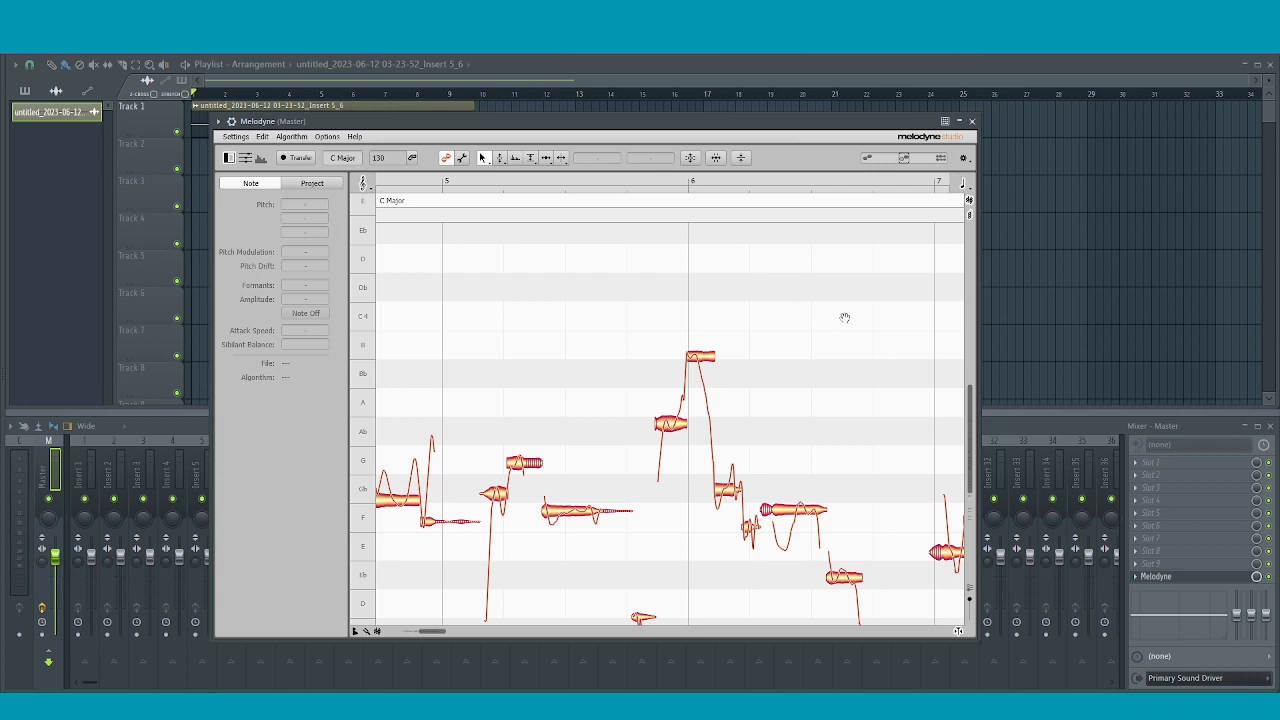
scroll(834, 313, "down", 3)
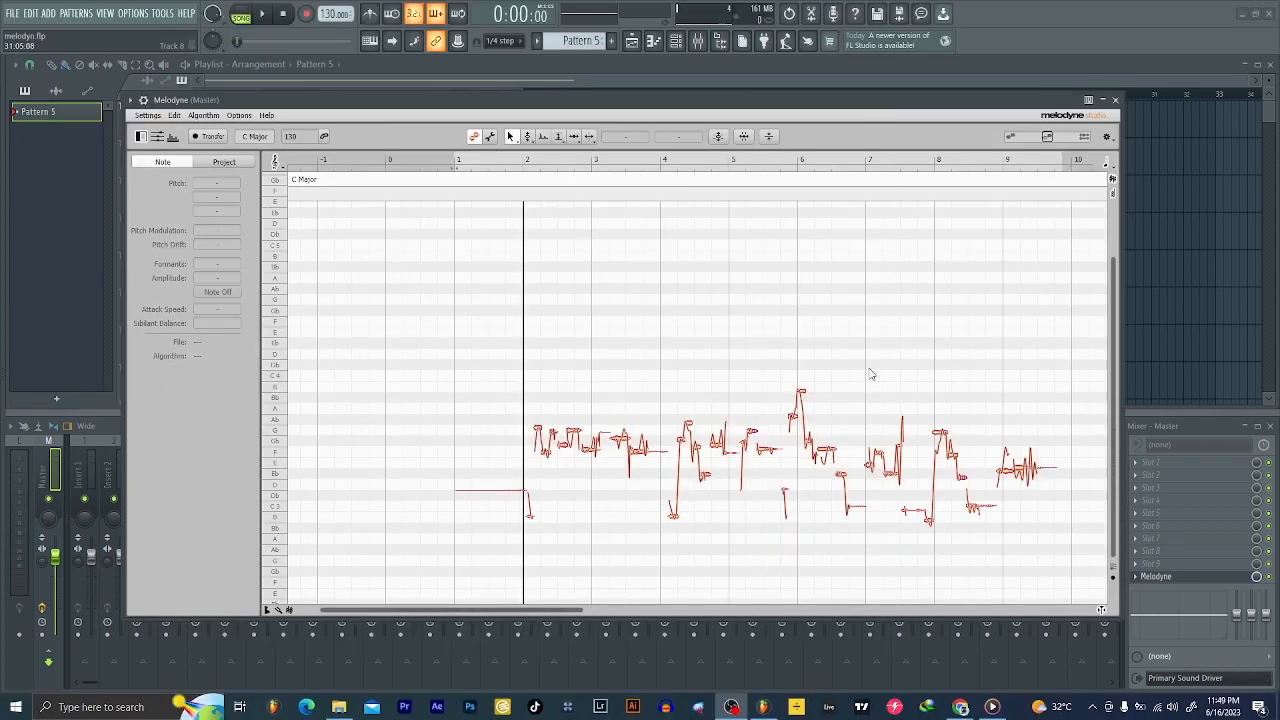
left_click(529, 140)
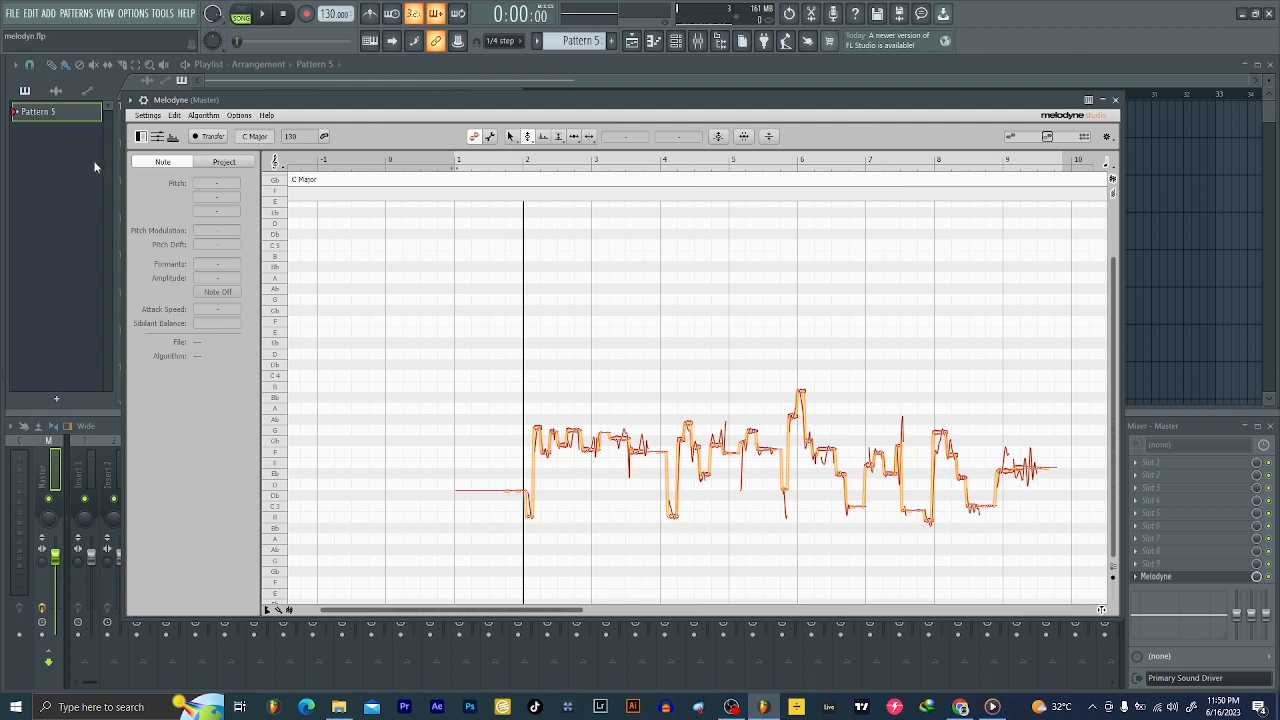
Review the keyboard shortcuts of the editing tools in the preferences, and close the dialog.
left_click(148, 115)
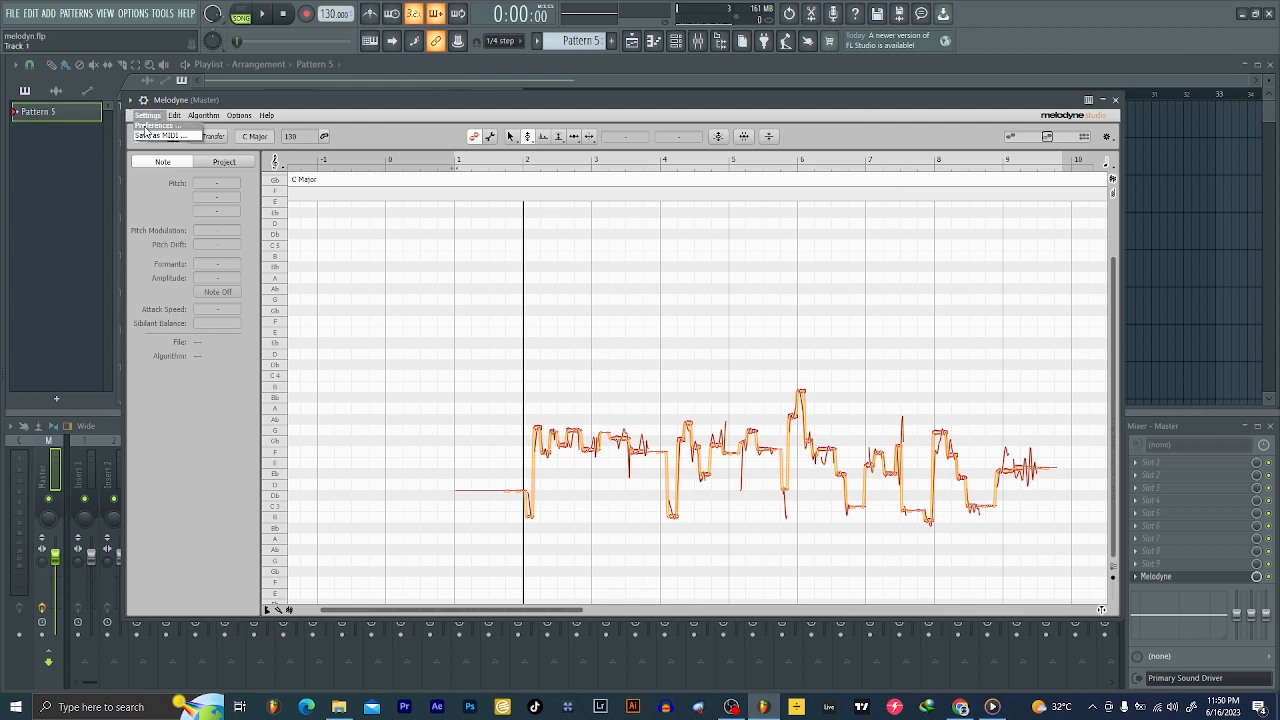
left_click(152, 125)
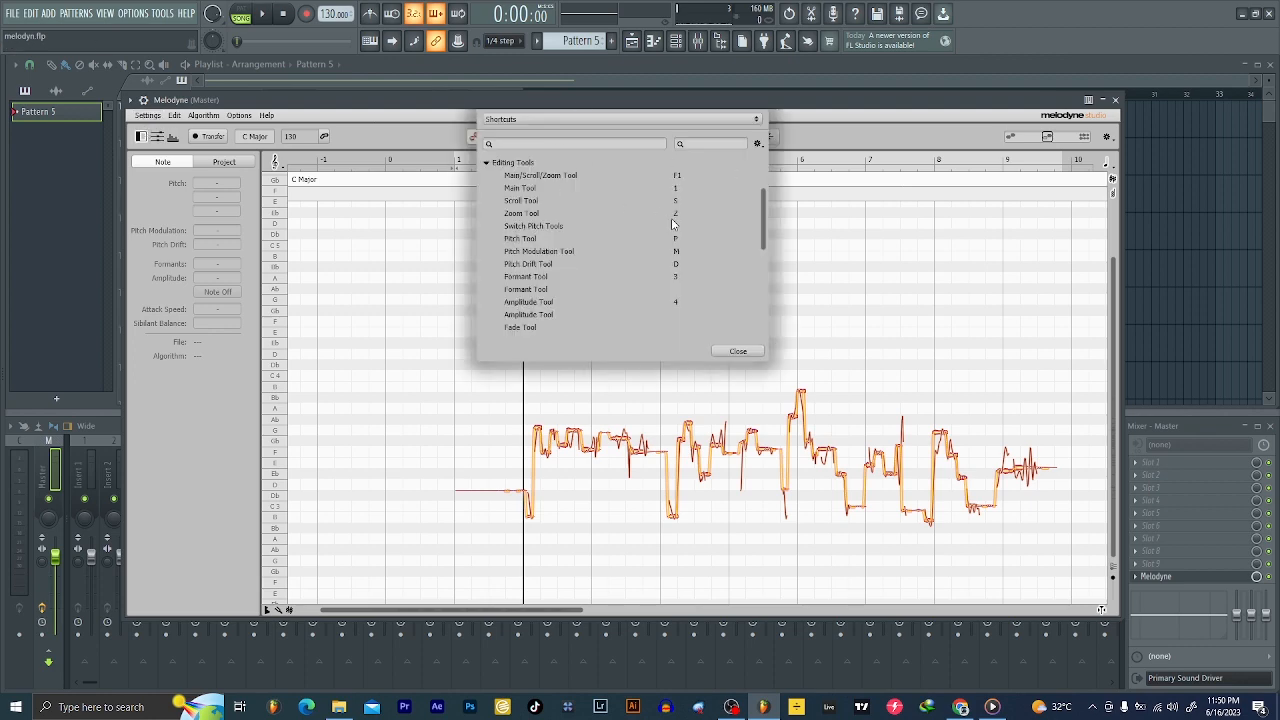
scroll(757, 235, "down", 5)
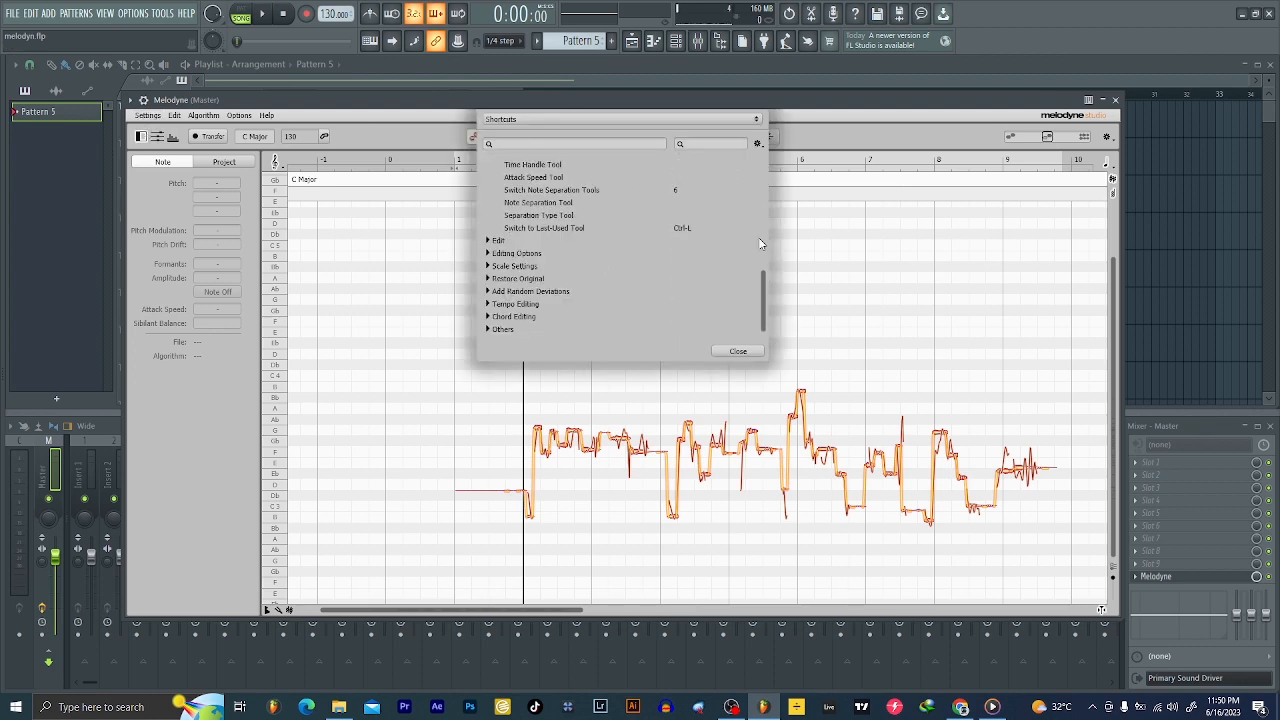
scroll(760, 243, "up", 6)
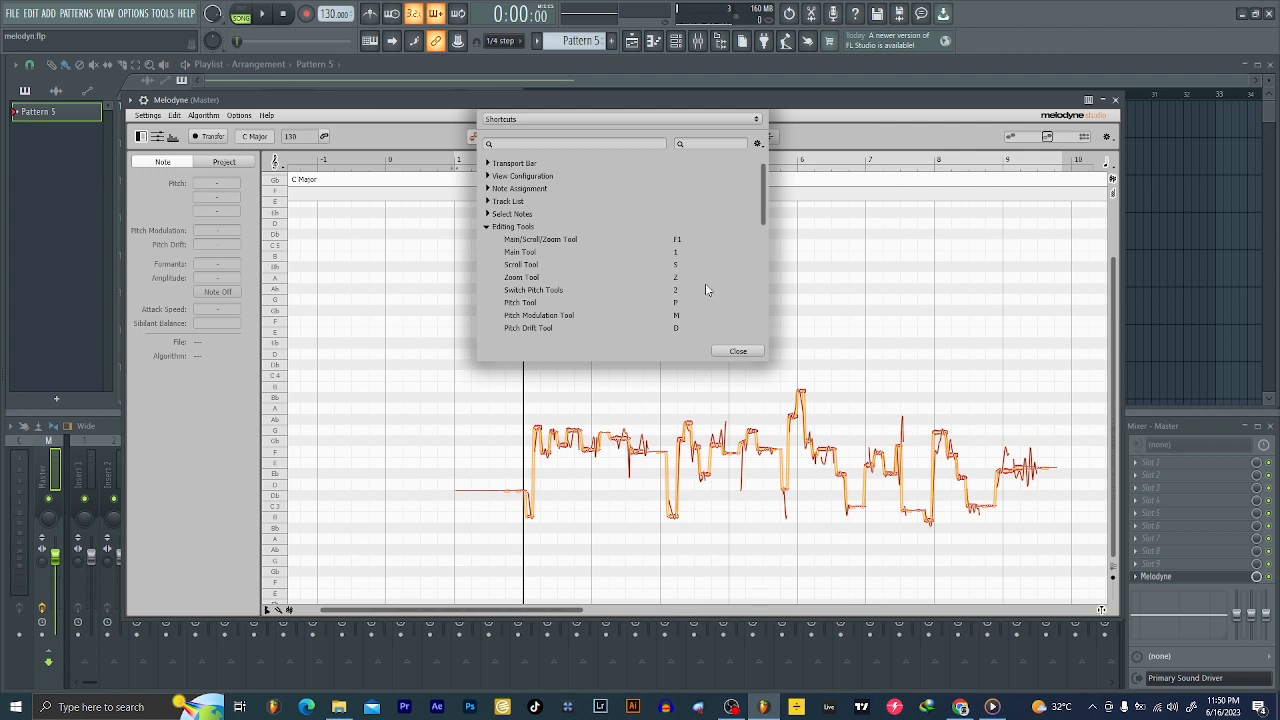
mouse_move(763, 193)
left_mouse_down()
mouse_move(763, 232)
mouse_move(763, 200)
left_mouse_up()
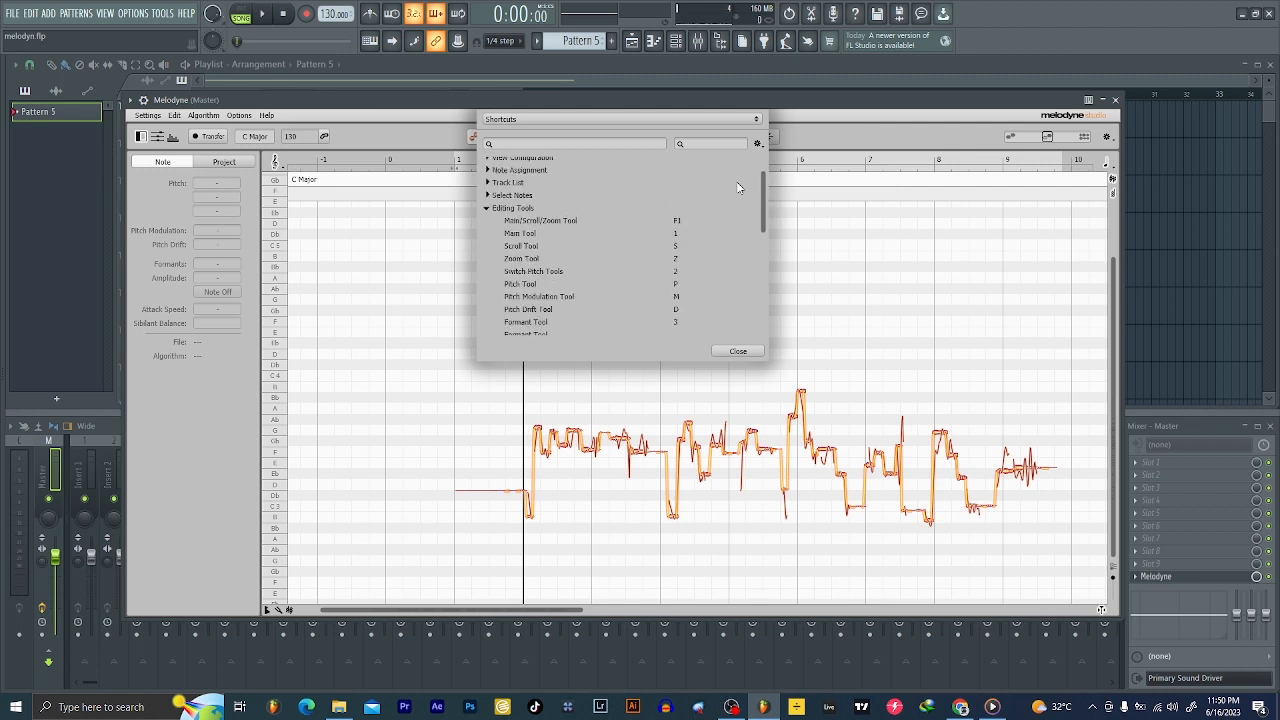
left_click(737, 351)
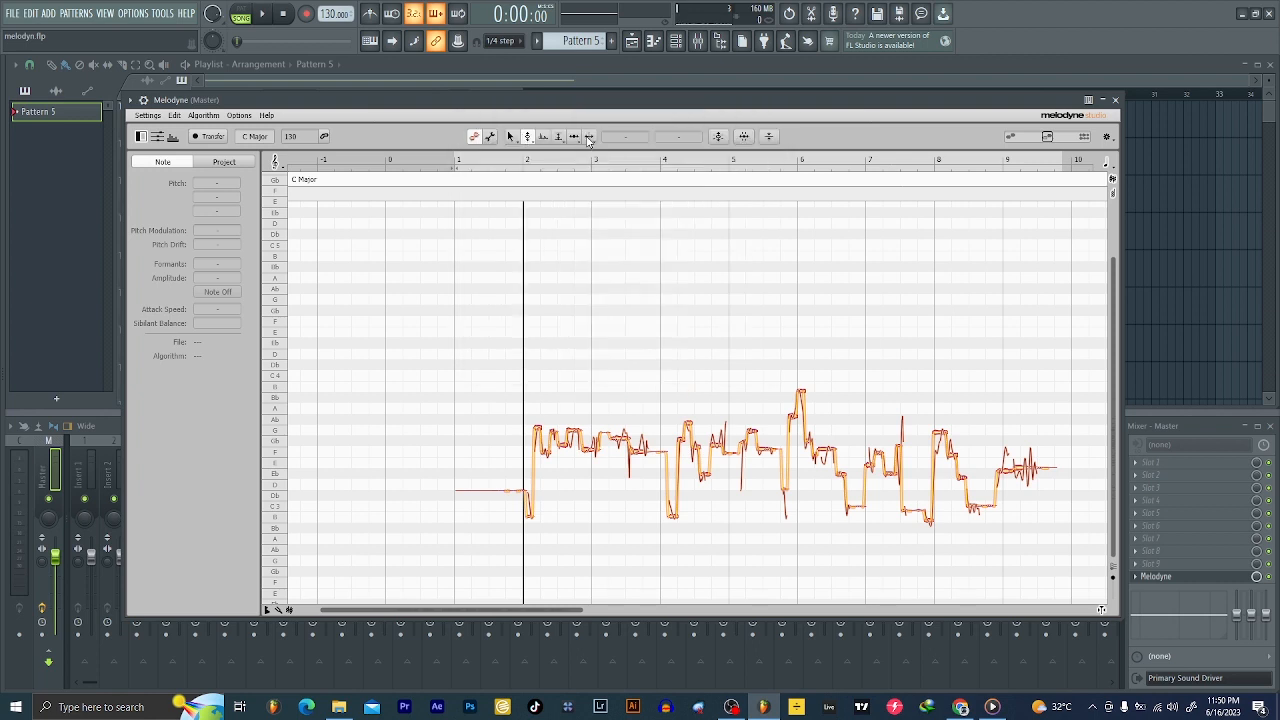
Assign F as the shortcut for the second Formant Tool entry in the shortcut preferences.
left_click(147, 115)
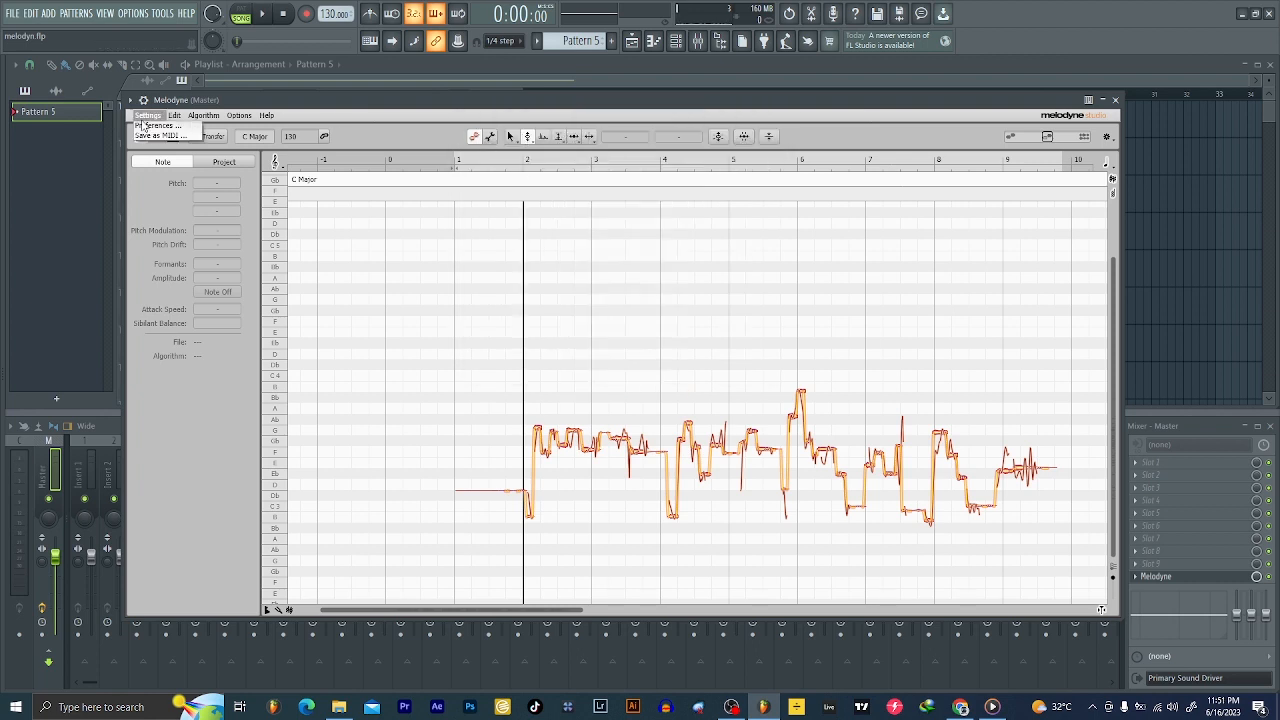
left_click(150, 133)
left_click(571, 148)
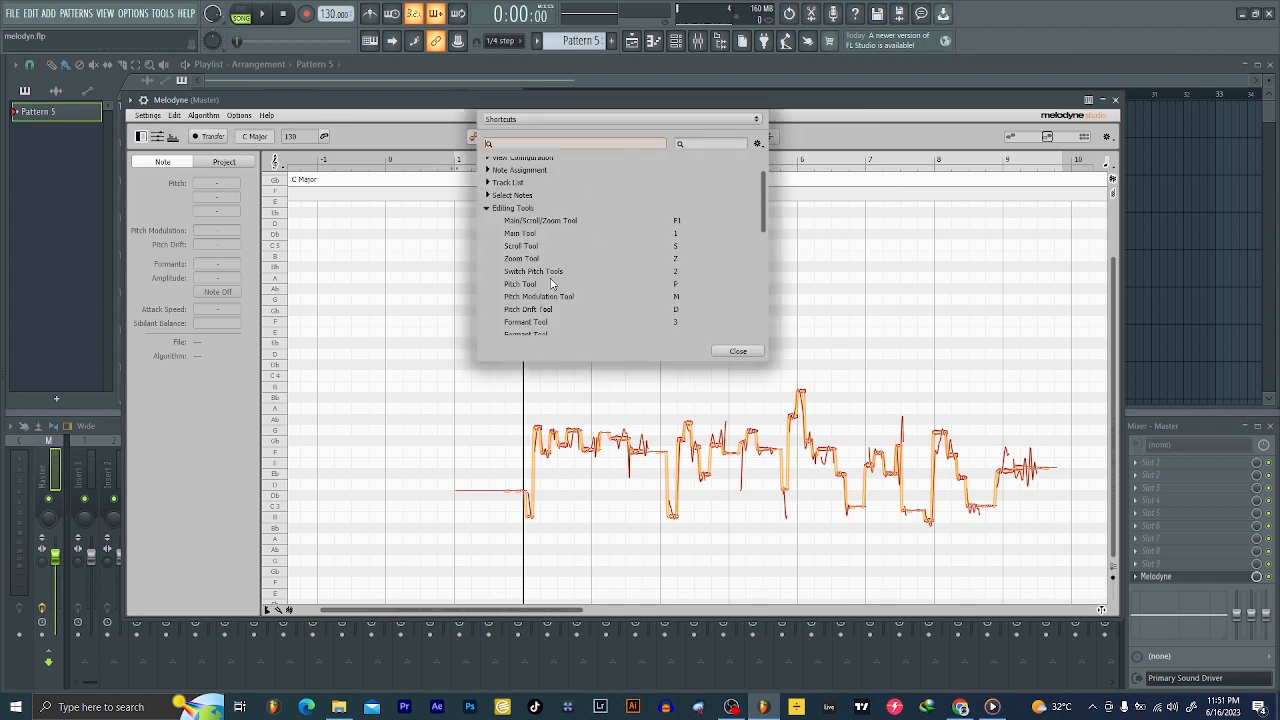
scroll(670, 256, "up", 1)
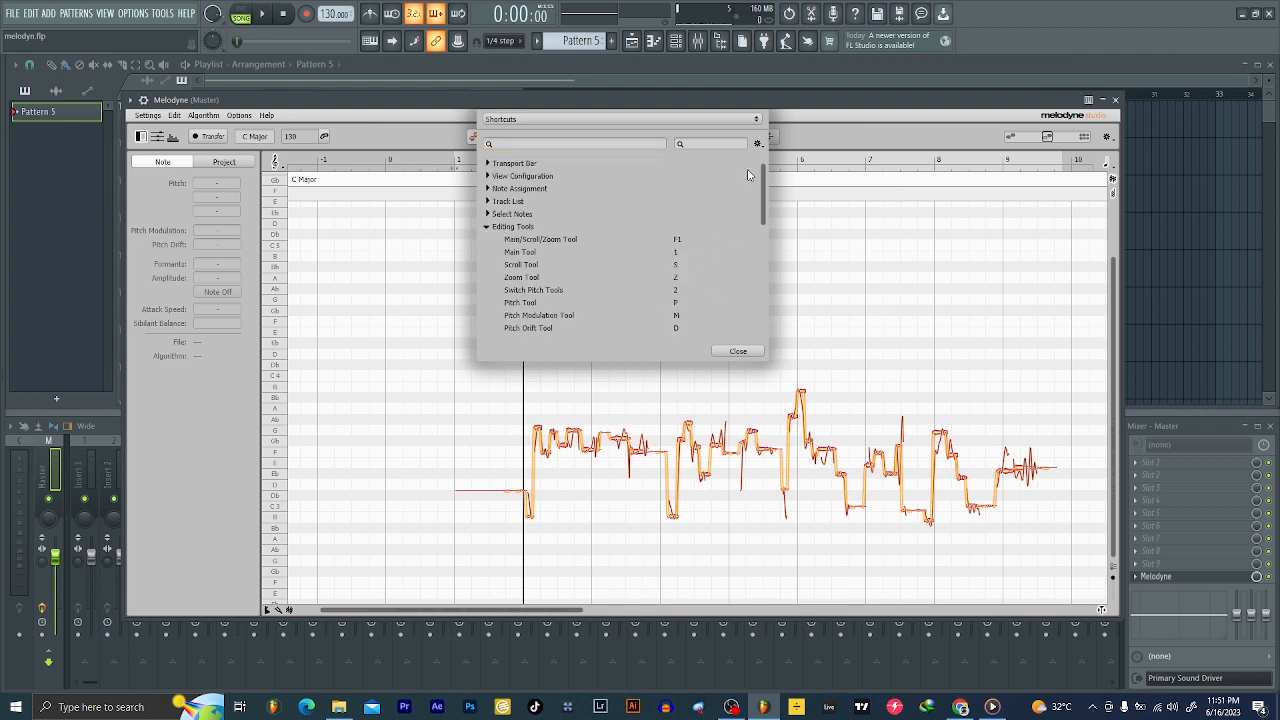
left_click_drag(763, 186, 763, 215)
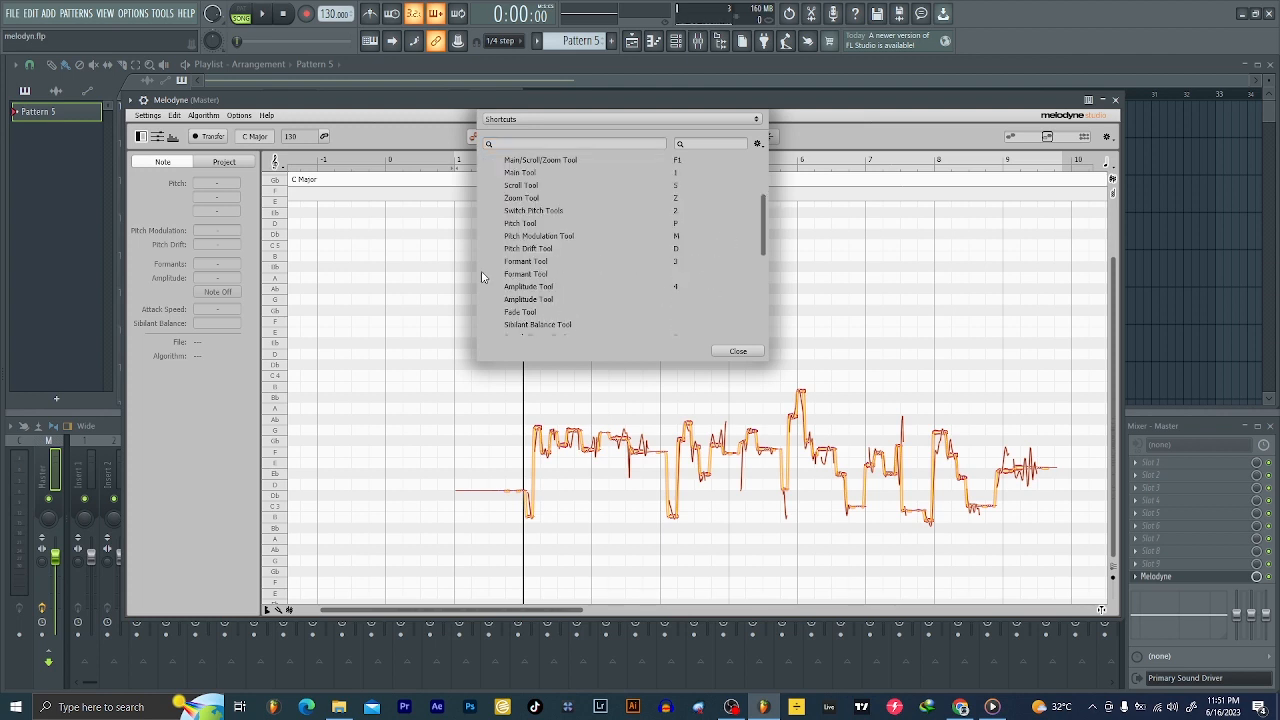
left_click(670, 274)
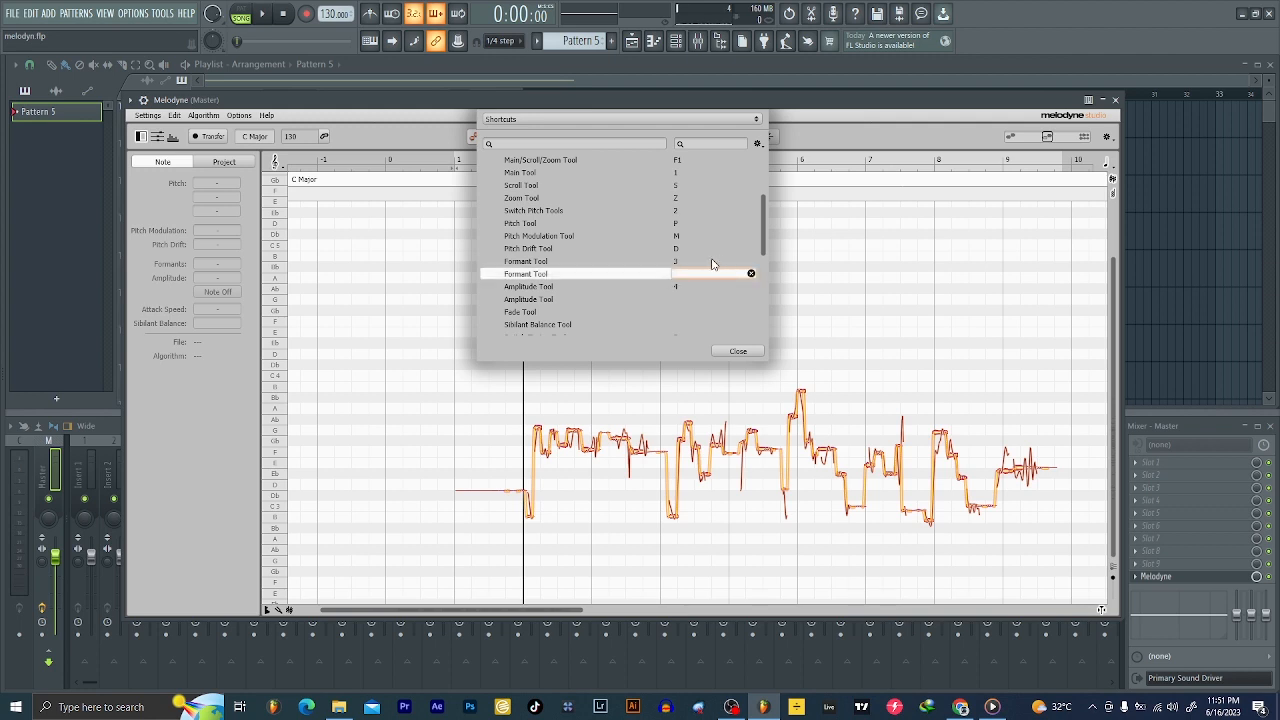
key("f")
Look up the commands that use the A key in the shortcut preferences, and open the shortcut list's options.
left_click(715, 143)
key("a")
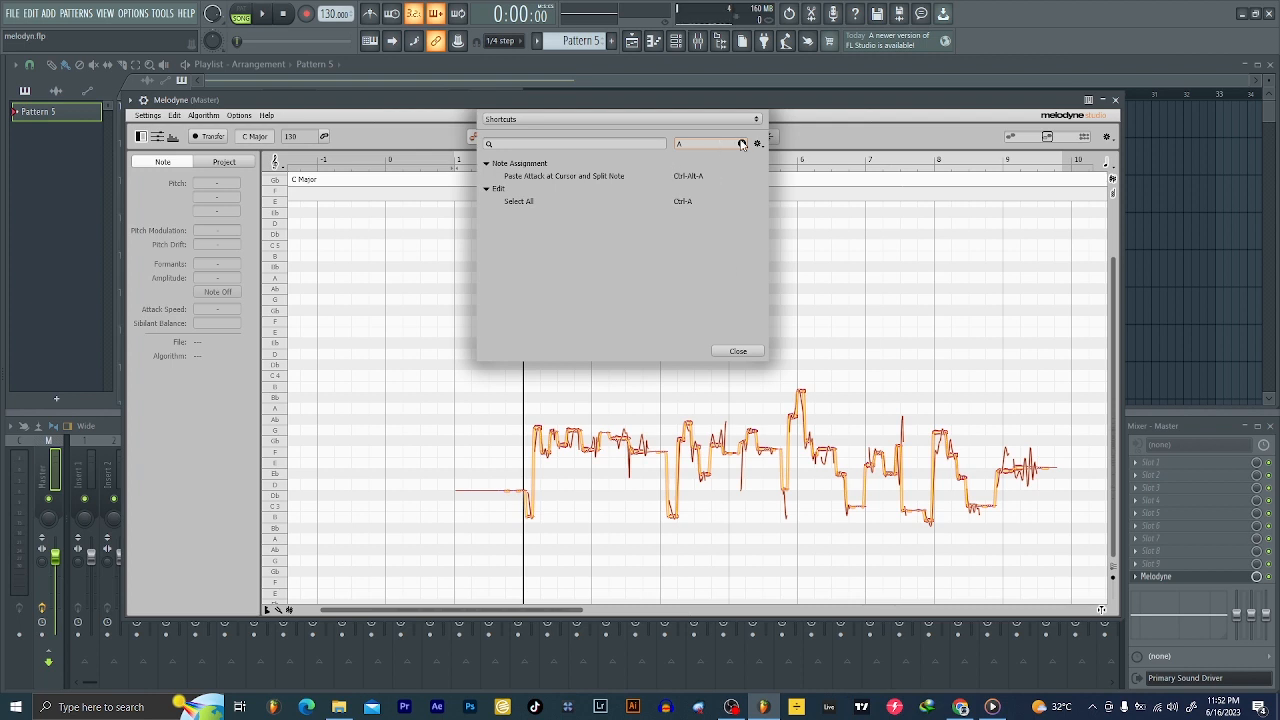
left_click(742, 143)
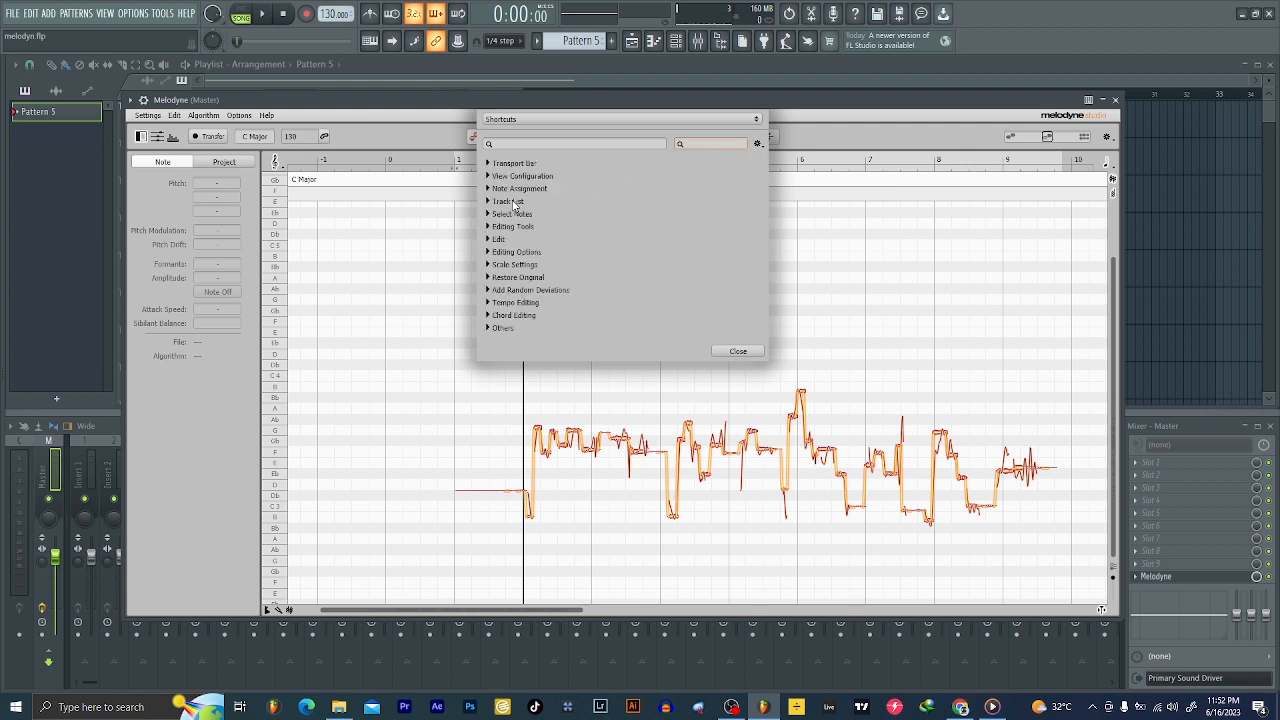
left_click(758, 144)
left_click(836, 102)
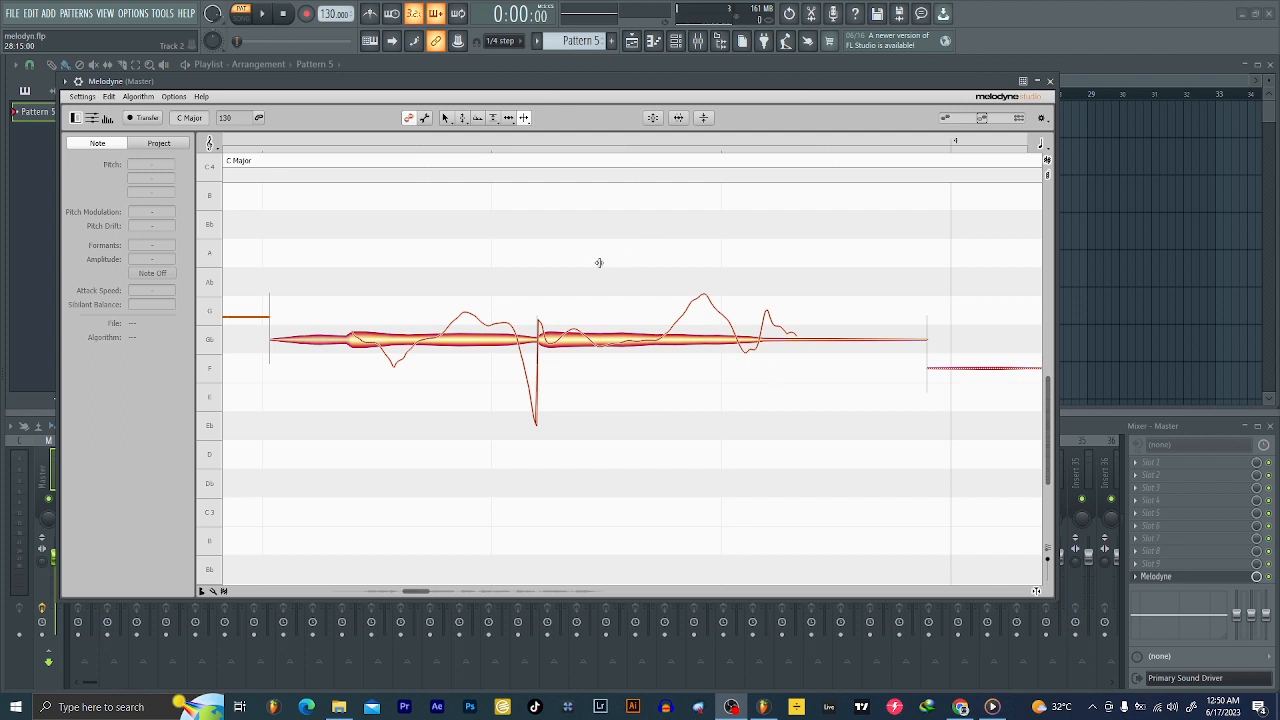
Separate the second long Gb 3 note before bar 4 as trills.
left_click_drag(594, 258, 774, 400)
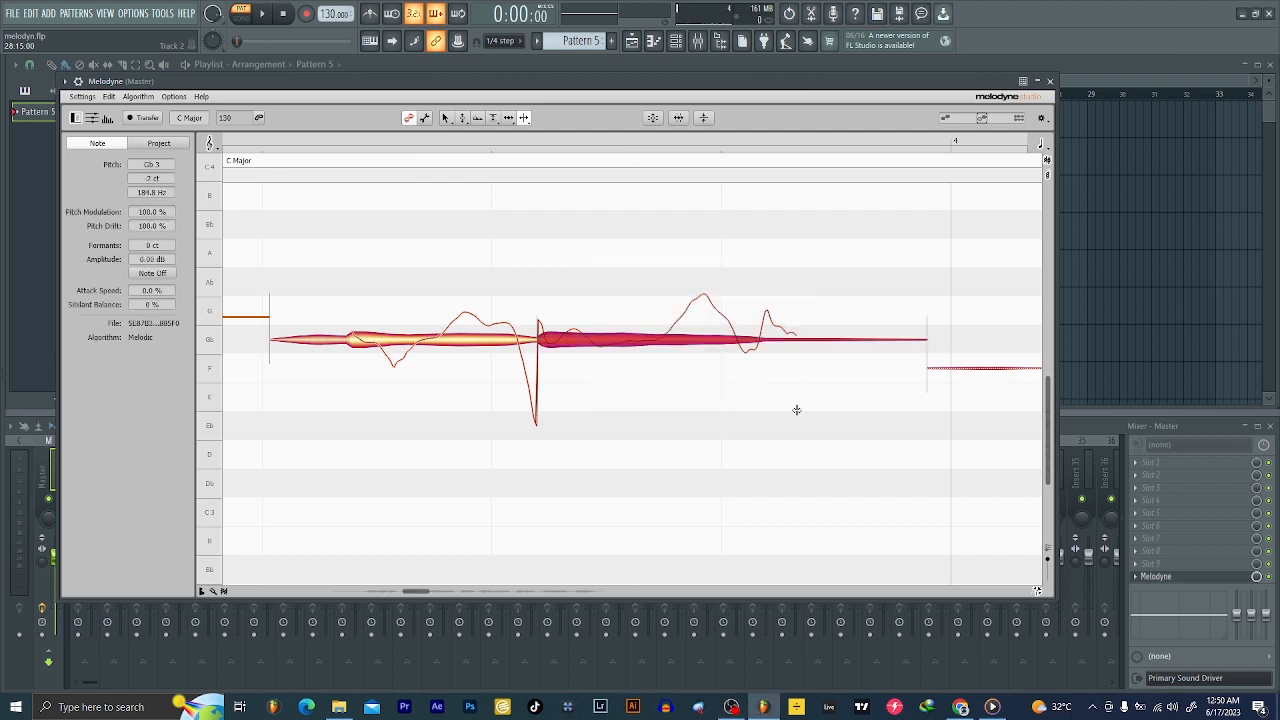
right_click(660, 336)
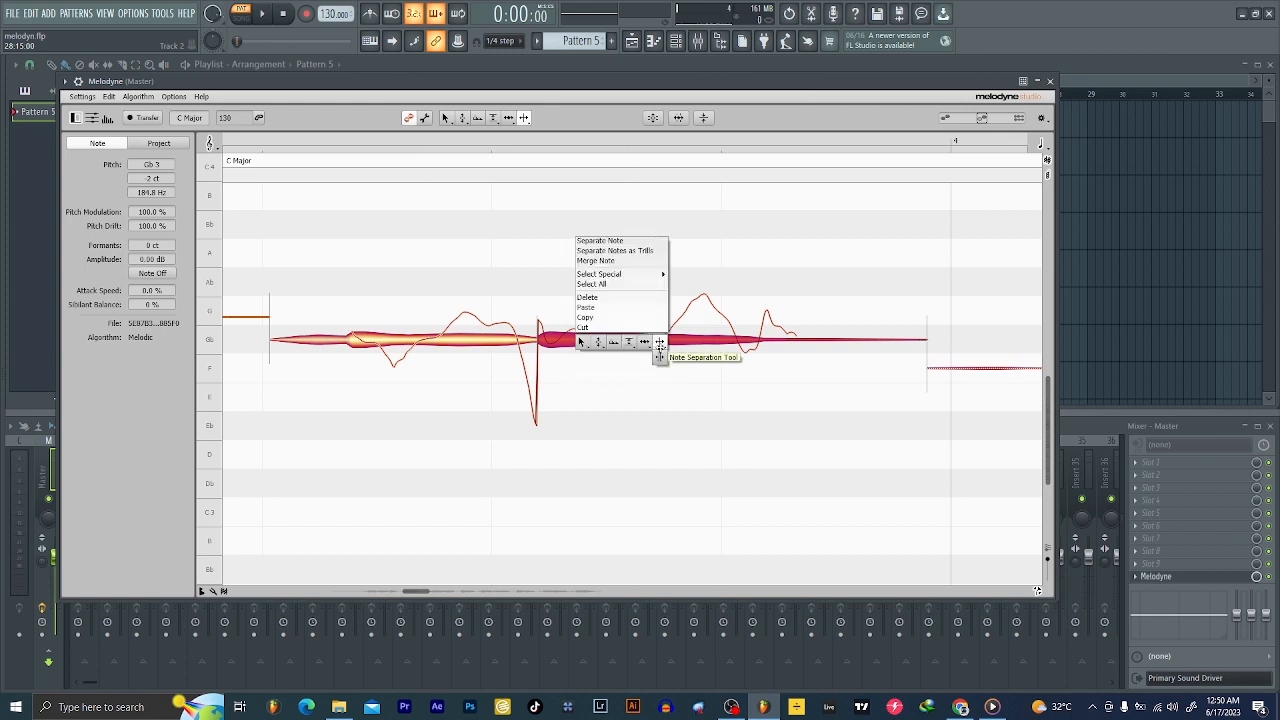
left_click(613, 251)
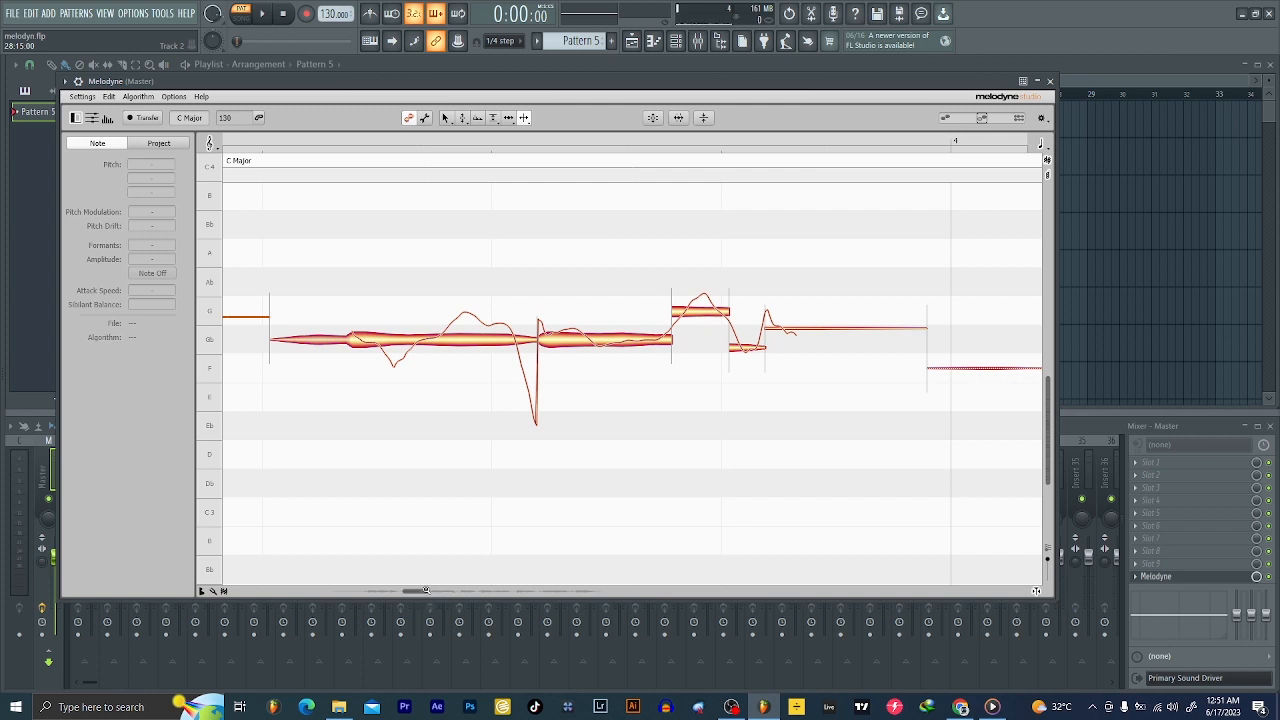
Select the long F note between bars 5 and 6 and bring up its editing options.
left_click_drag(428, 591, 567, 591)
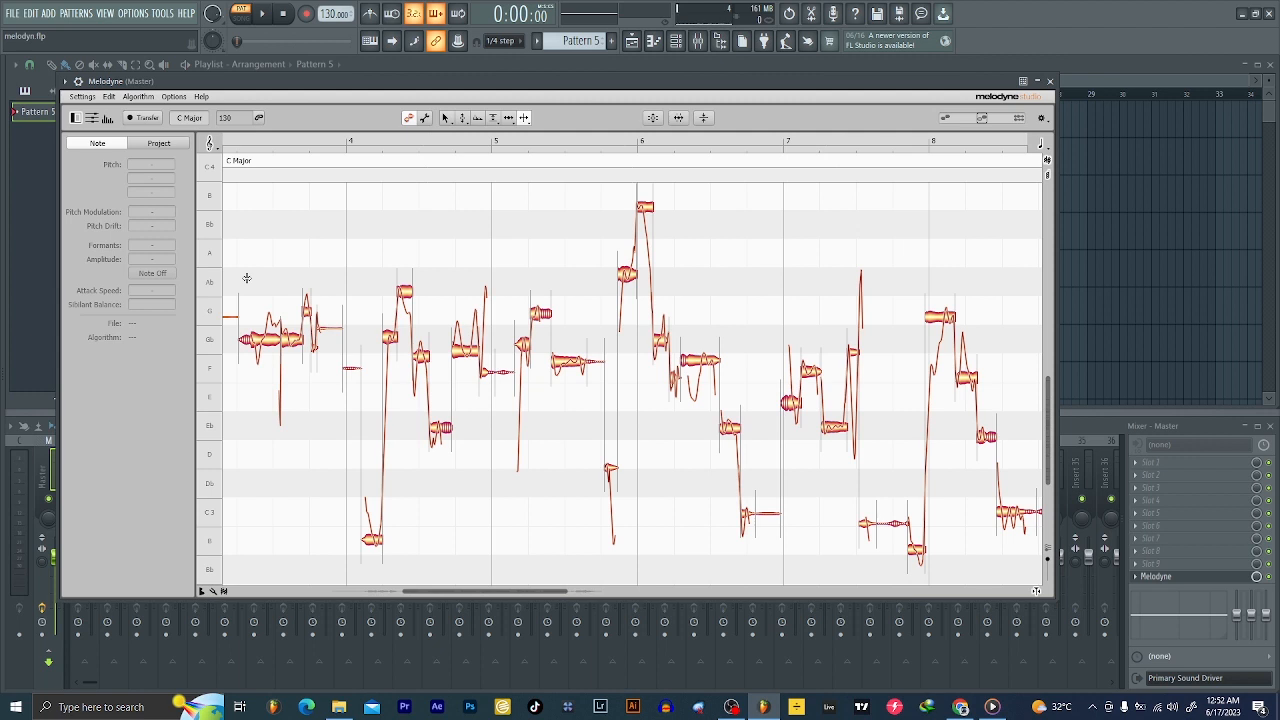
left_click(569, 362)
right_click(569, 362)
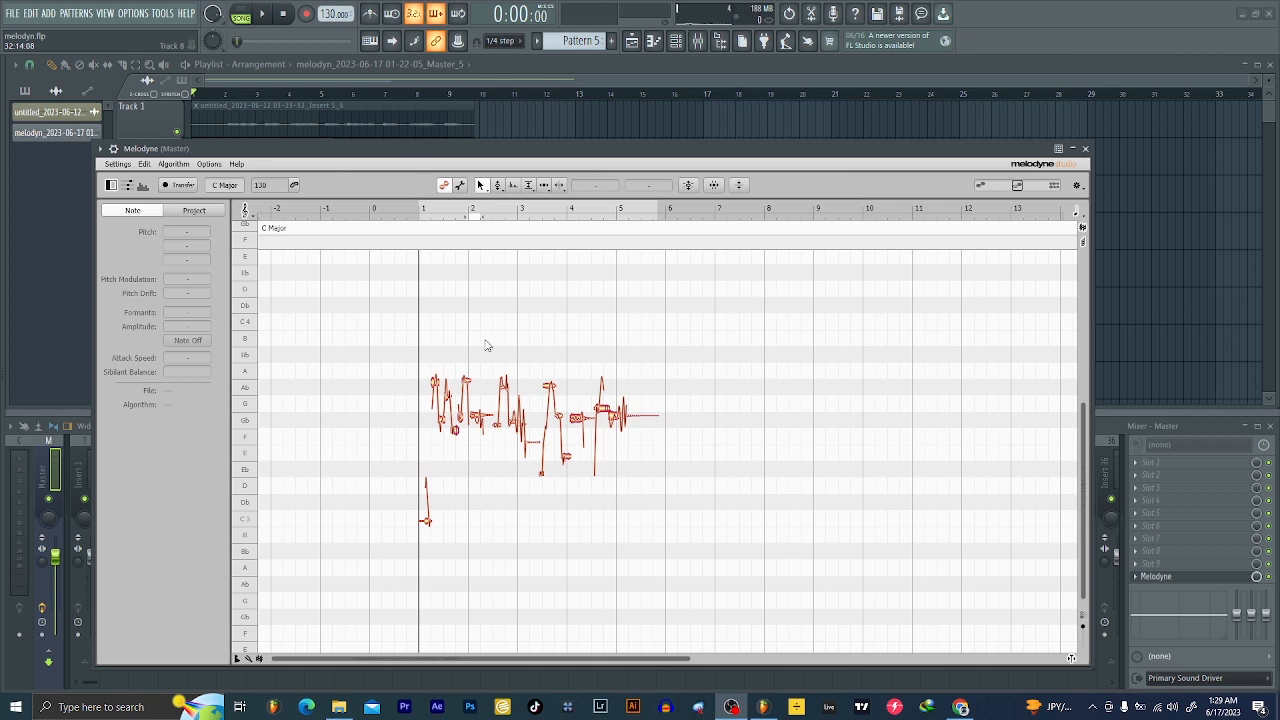
Play the vocal from the start to hear its original levels, and stop playback.
left_click(262, 14)
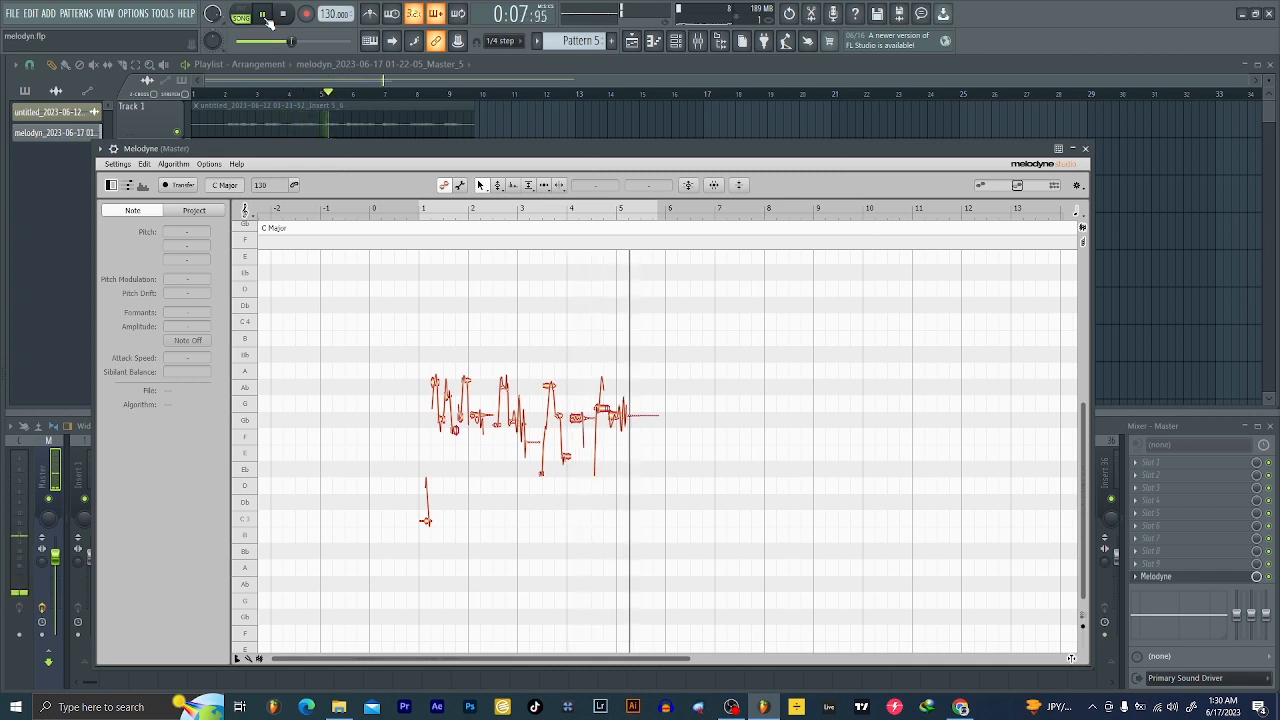
left_click(284, 14)
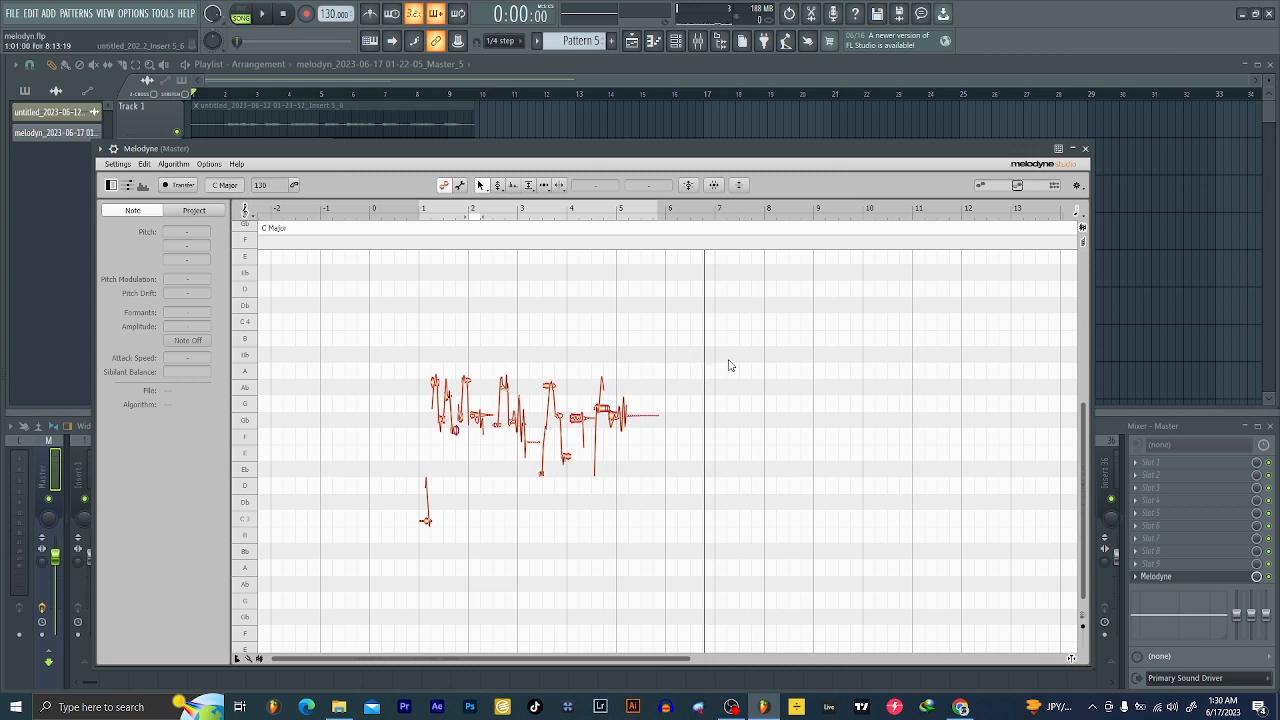
Level all notes with the Note Leveling Macro, quiet notes 96 % louder and loud notes 26 % quieter, and play the result.
left_click_drag(836, 316, 296, 612)
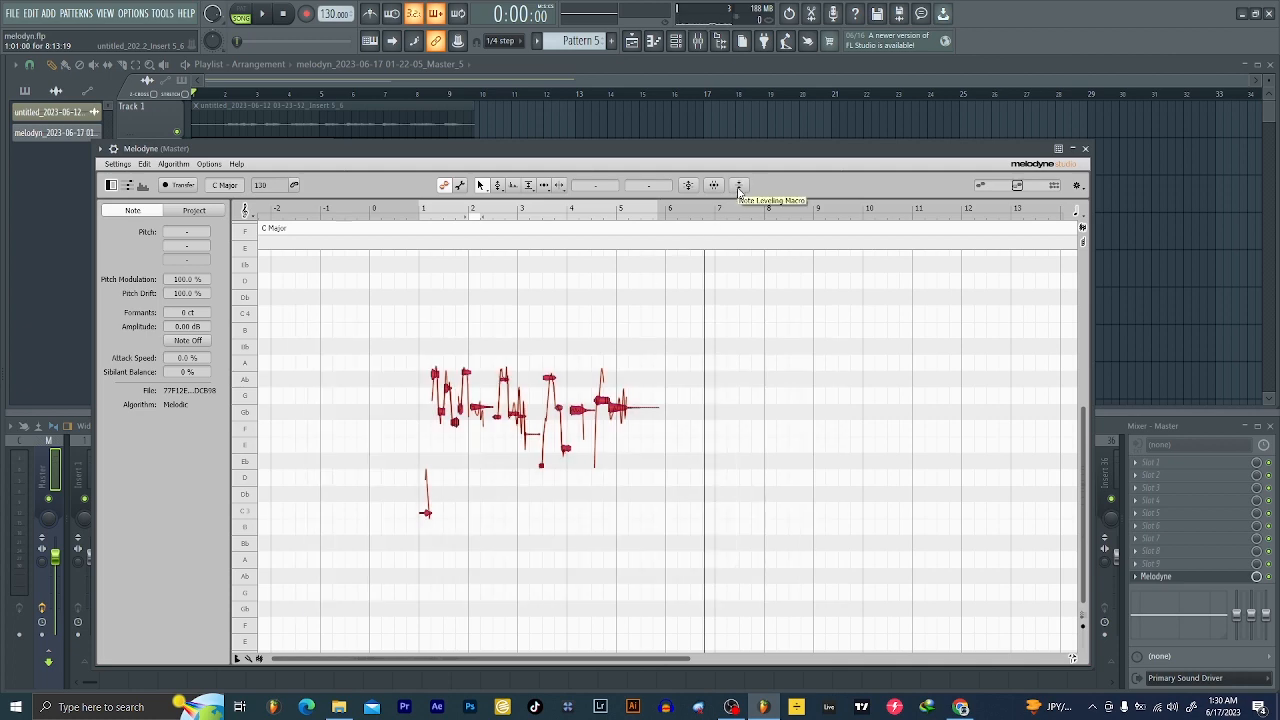
left_click(740, 188)
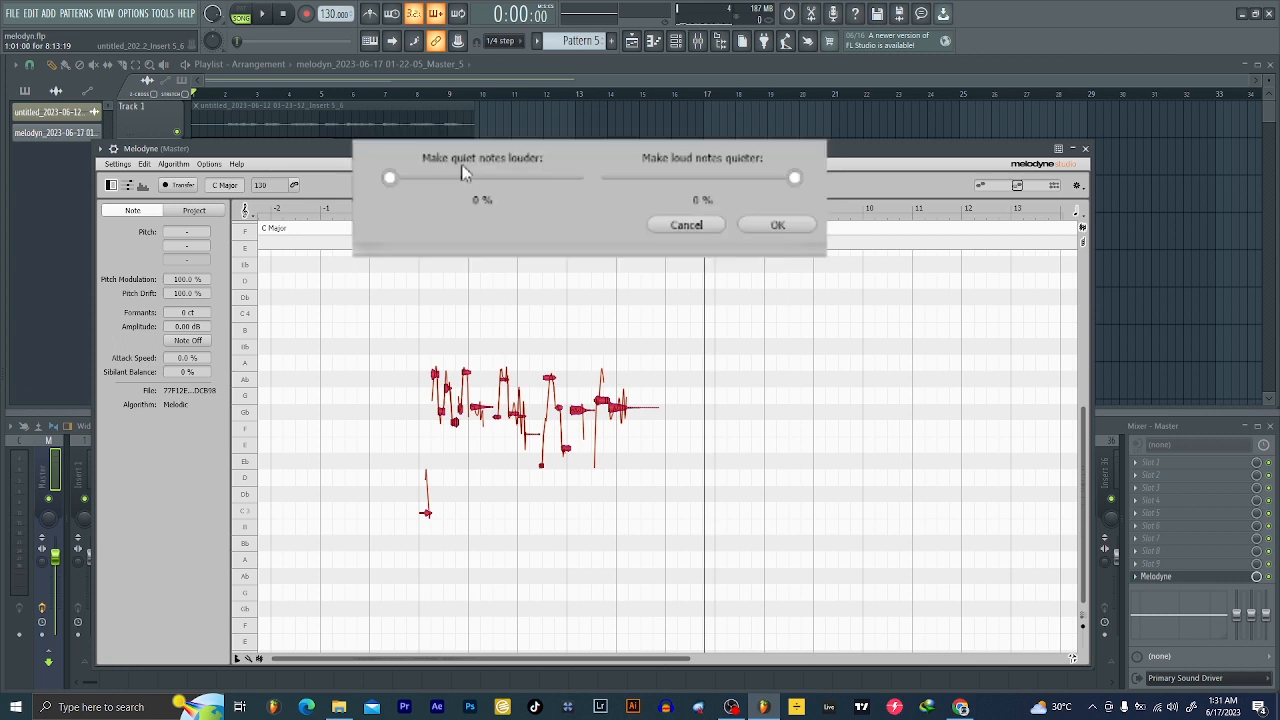
left_click_drag(390, 178, 566, 178)
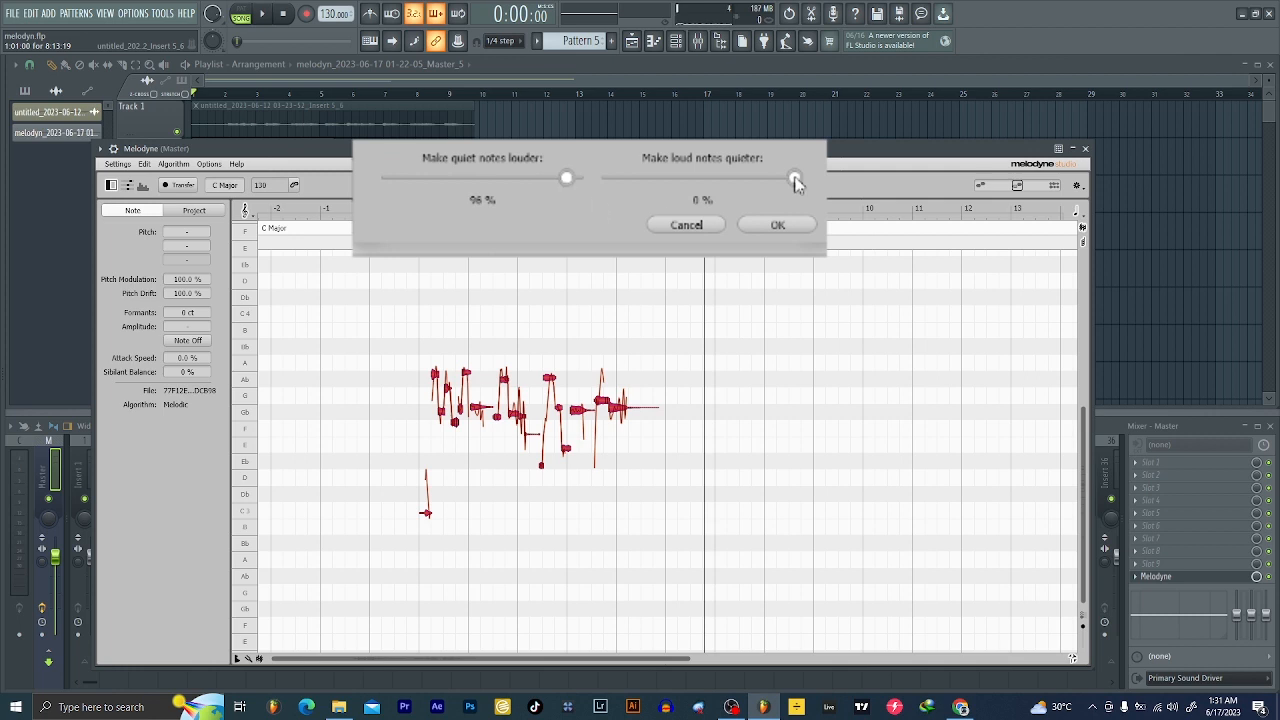
left_click_drag(795, 180, 748, 178)
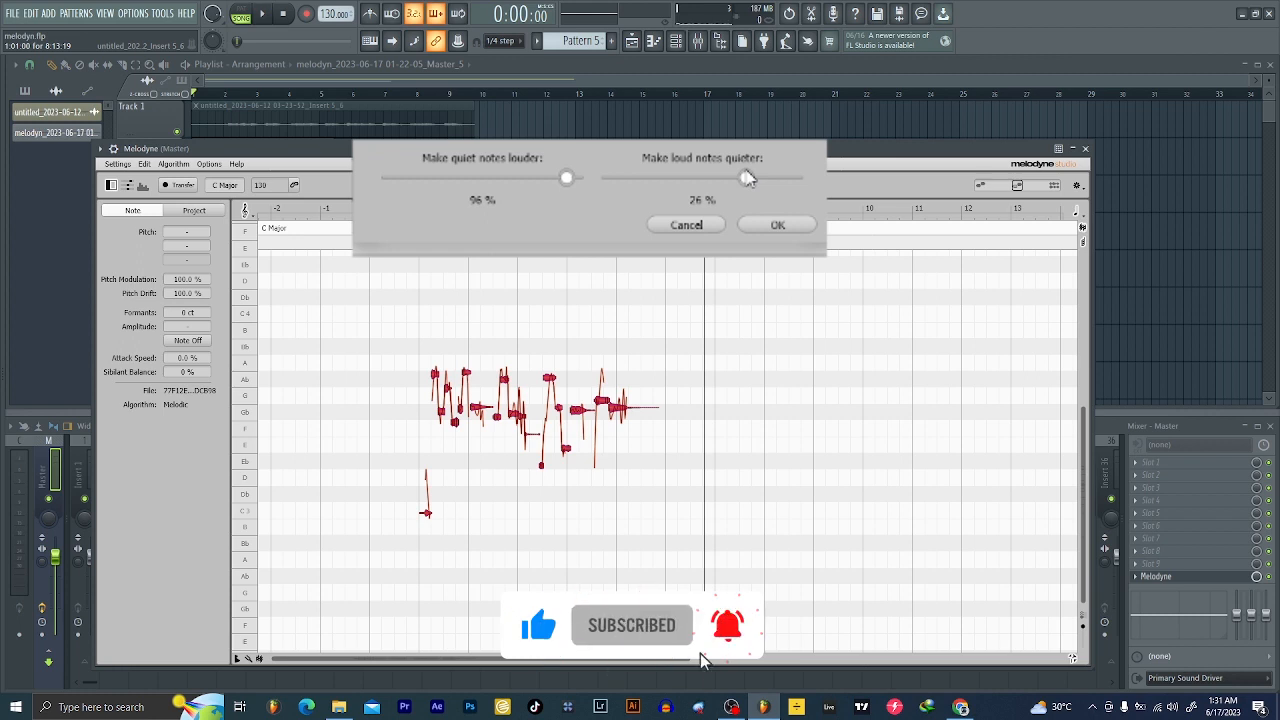
left_click(776, 225)
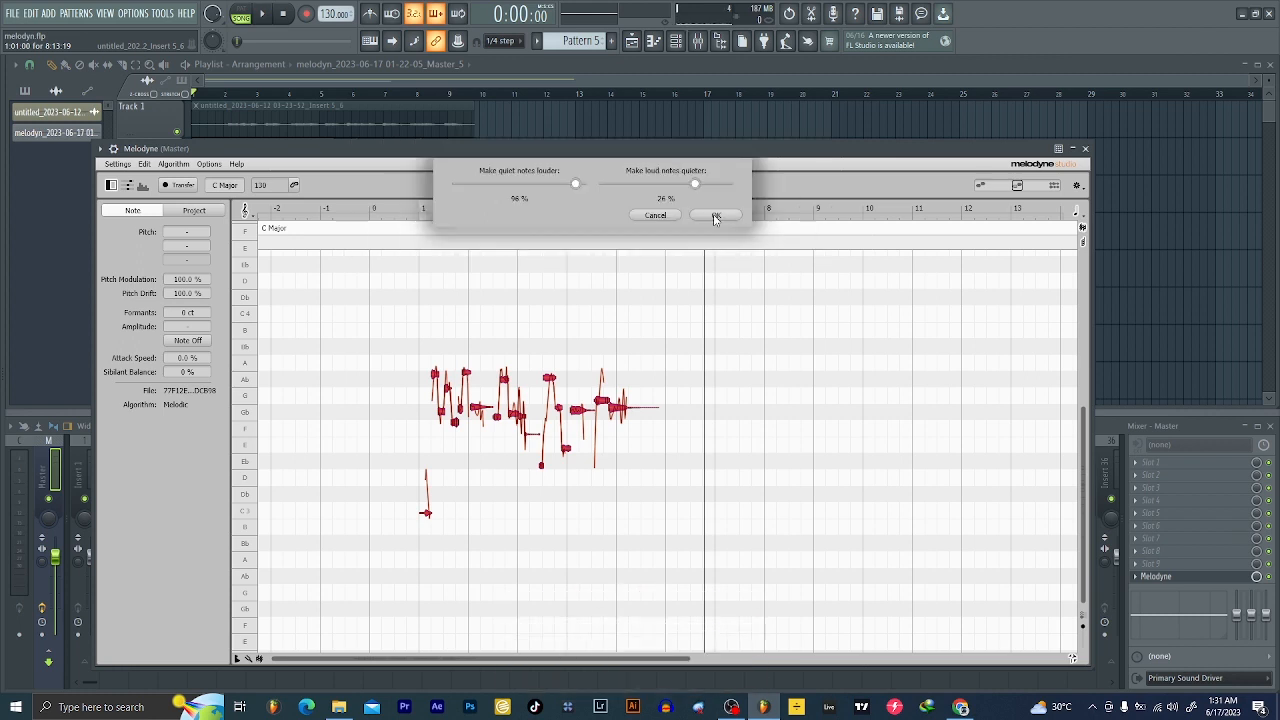
key("space")
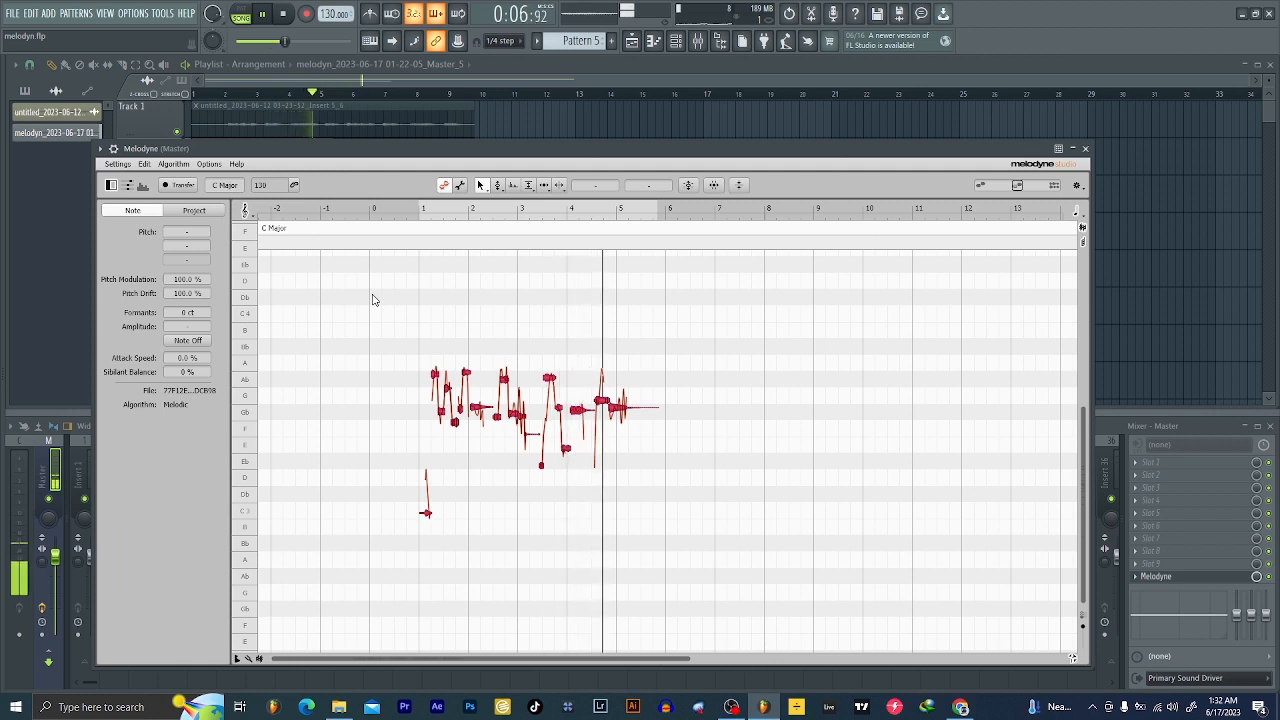
left_click(284, 18)
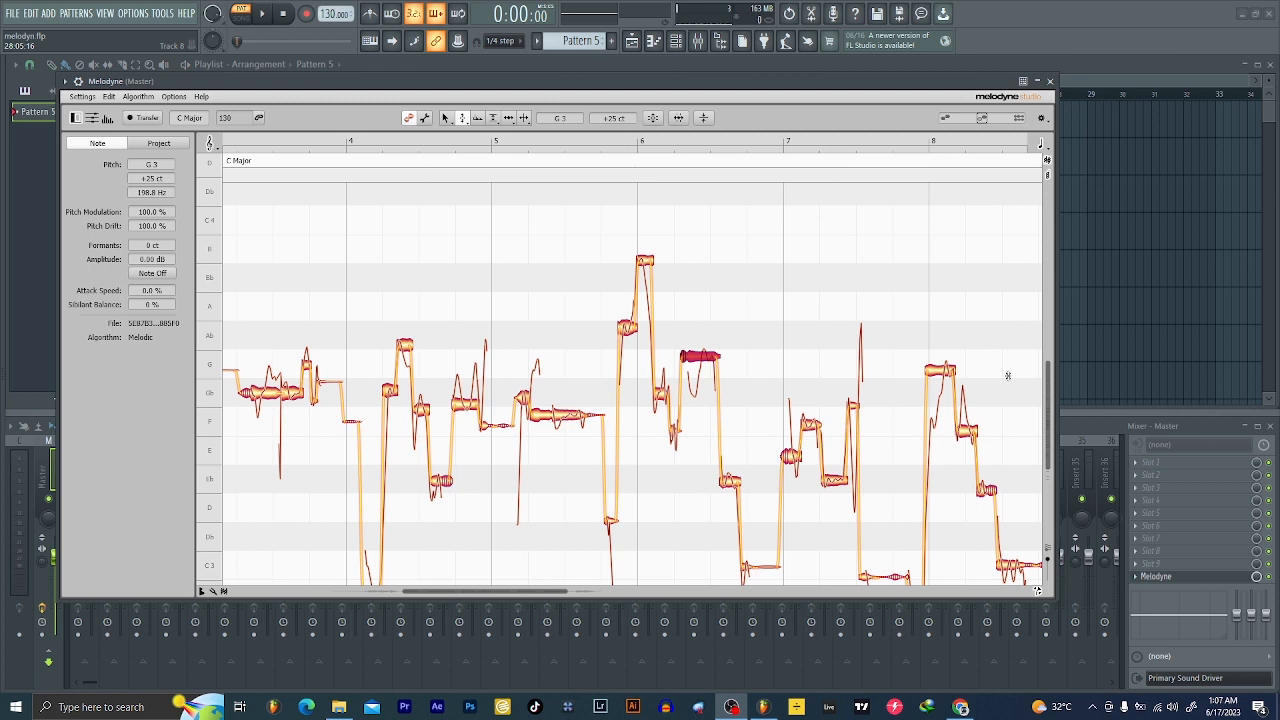
Raise the long note after bar 6 to Ab 3 with the Pitch Tool, and return it to G 3.
left_click(464, 120)
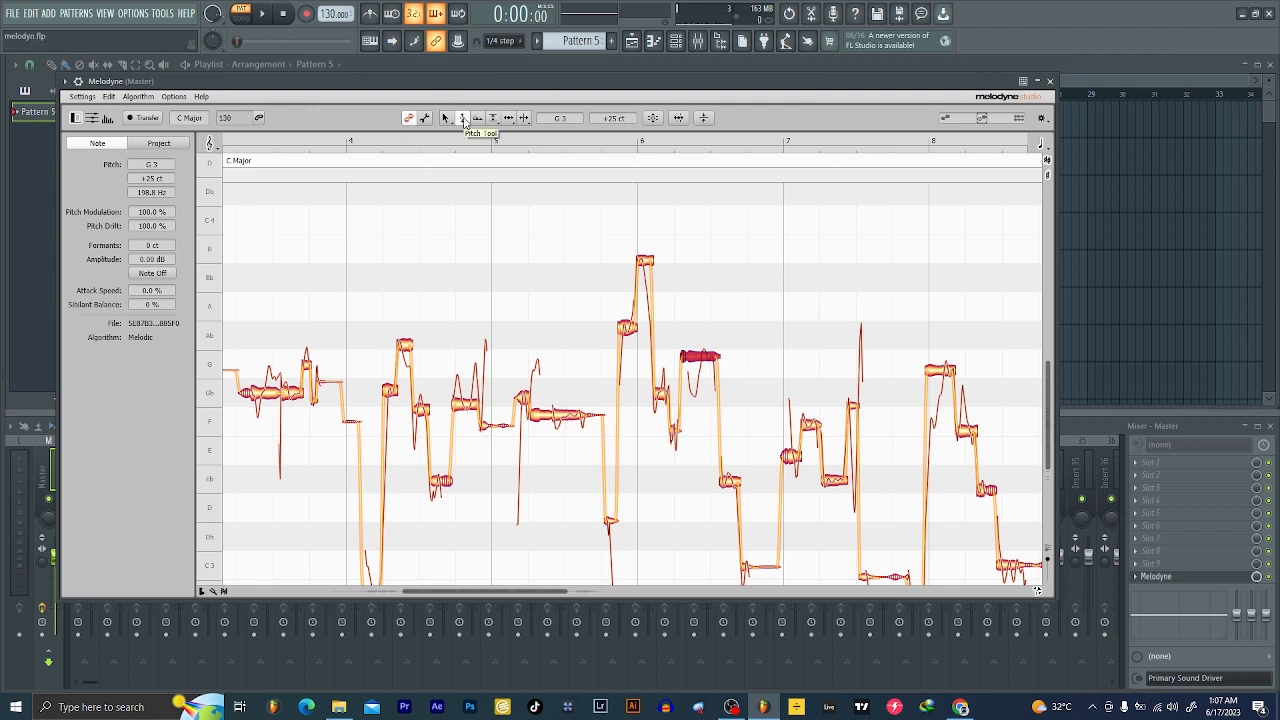
mouse_move(698, 358)
left_mouse_down()
mouse_move(689, 402)
mouse_move(706, 298)
mouse_move(705, 369)
mouse_move(704, 335)
left_mouse_up()
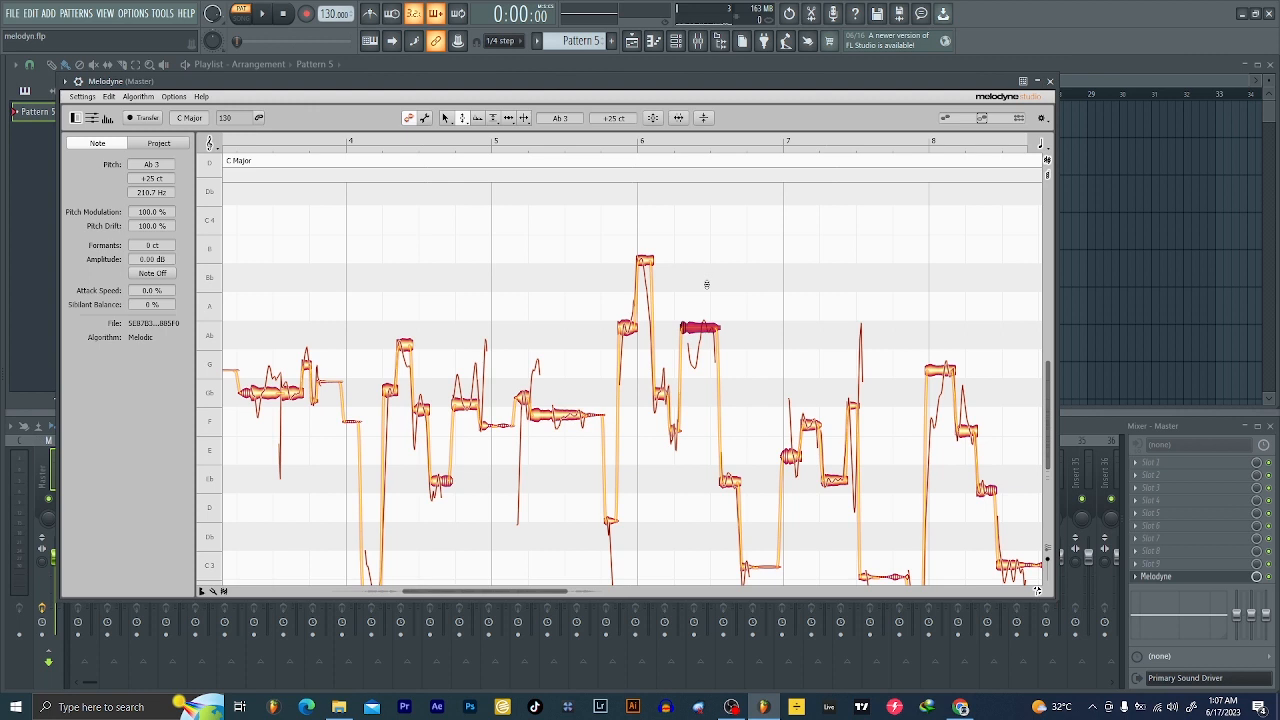
left_click_drag(696, 322, 694, 349)
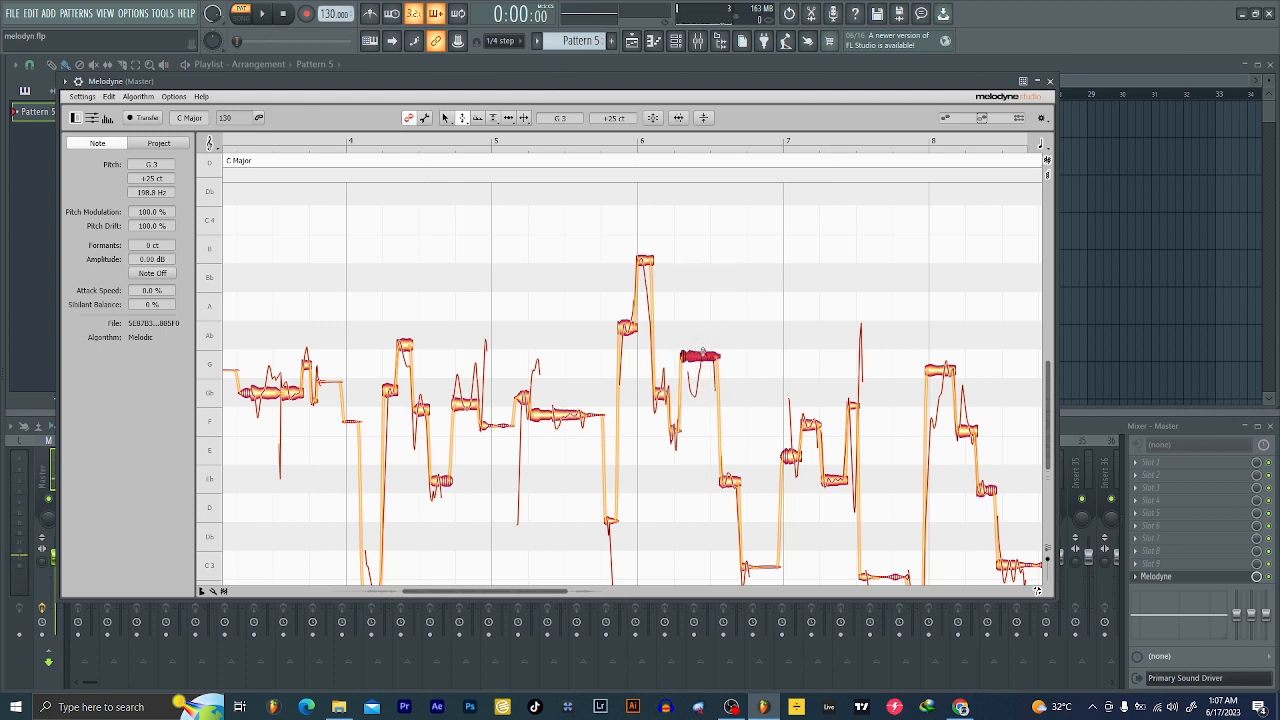
Shift the long note after bar 6 down to the centre of G 3, and raise it to Ab 3.
mouse_move(702, 352)
left_mouse_down()
mouse_move(702, 337)
mouse_move(703, 364)
left_mouse_up()
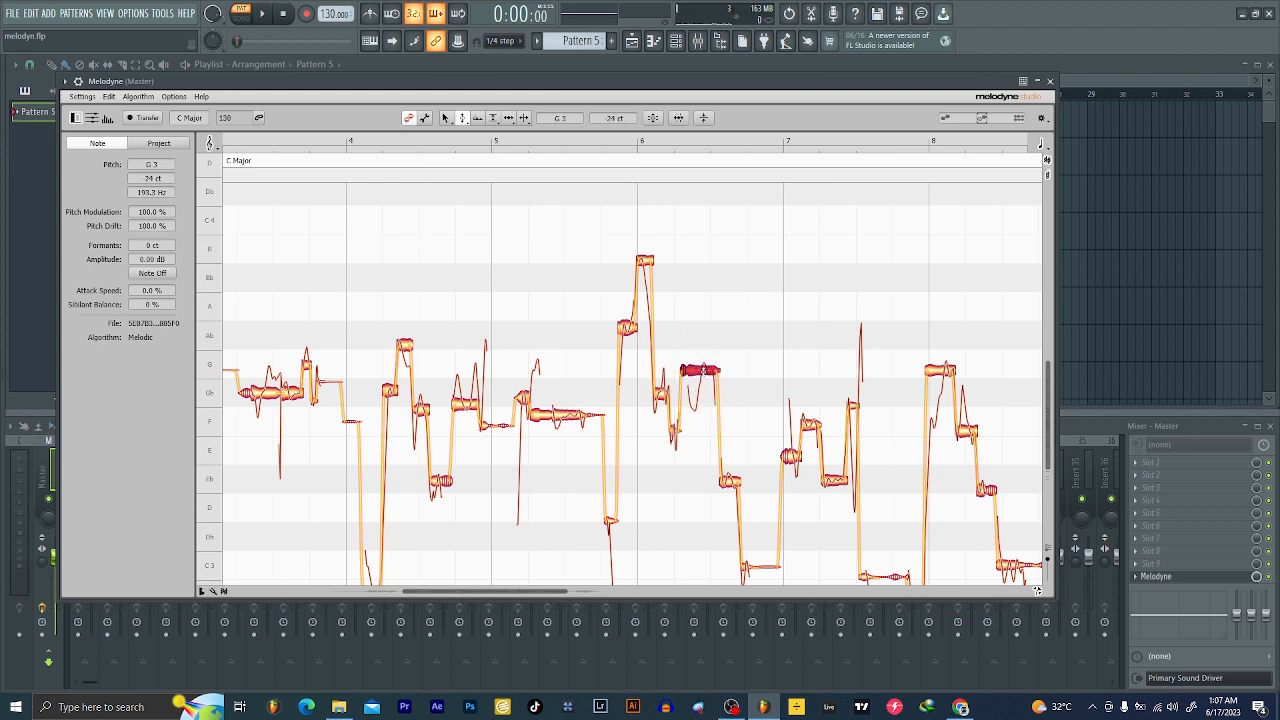
left_click_drag(707, 371, 702, 325)
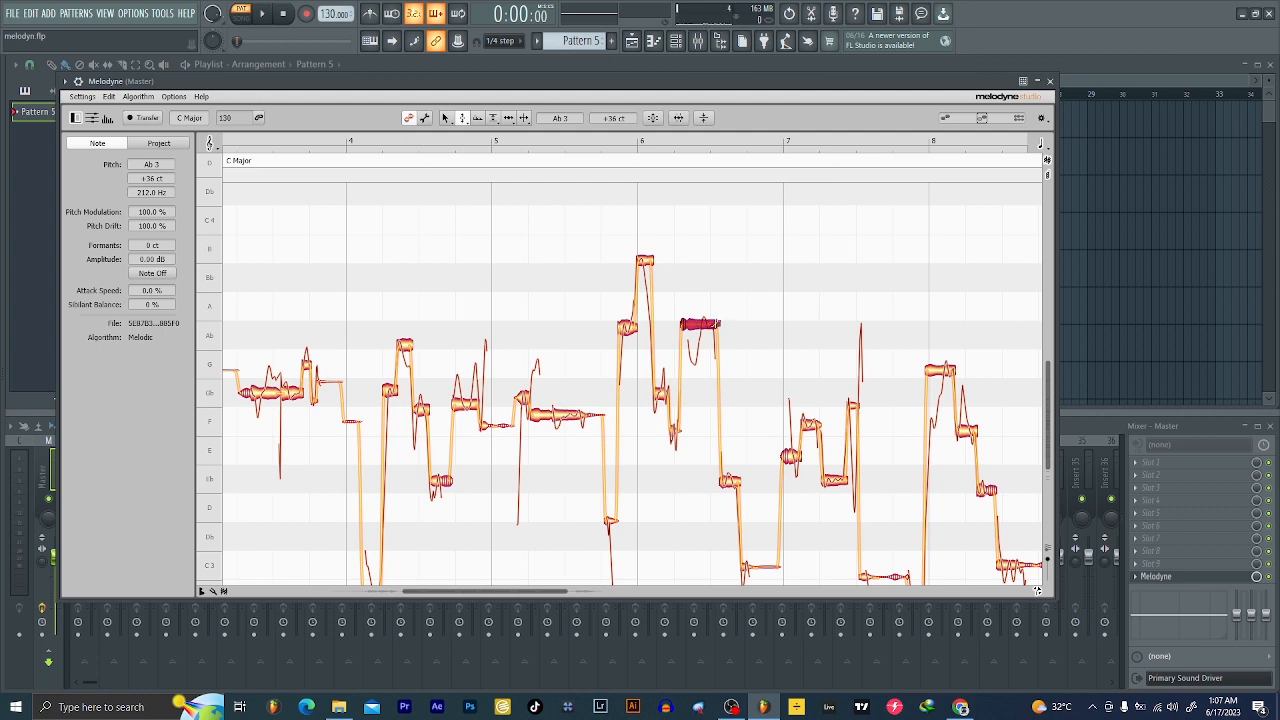
Raise the Pitch Center and Pitch Drift correction for the selected note in the Correct Pitch macro.
left_click(653, 119)
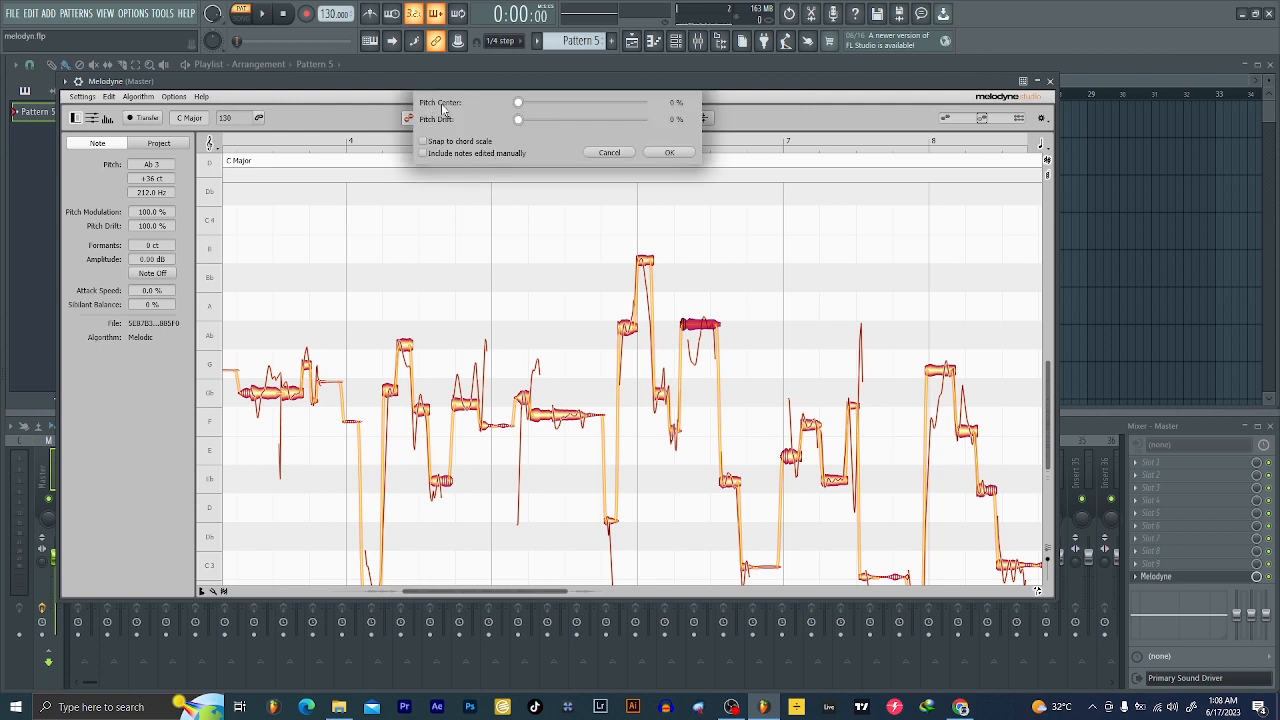
left_click_drag(518, 104, 688, 116)
left_click_drag(518, 119, 641, 119)
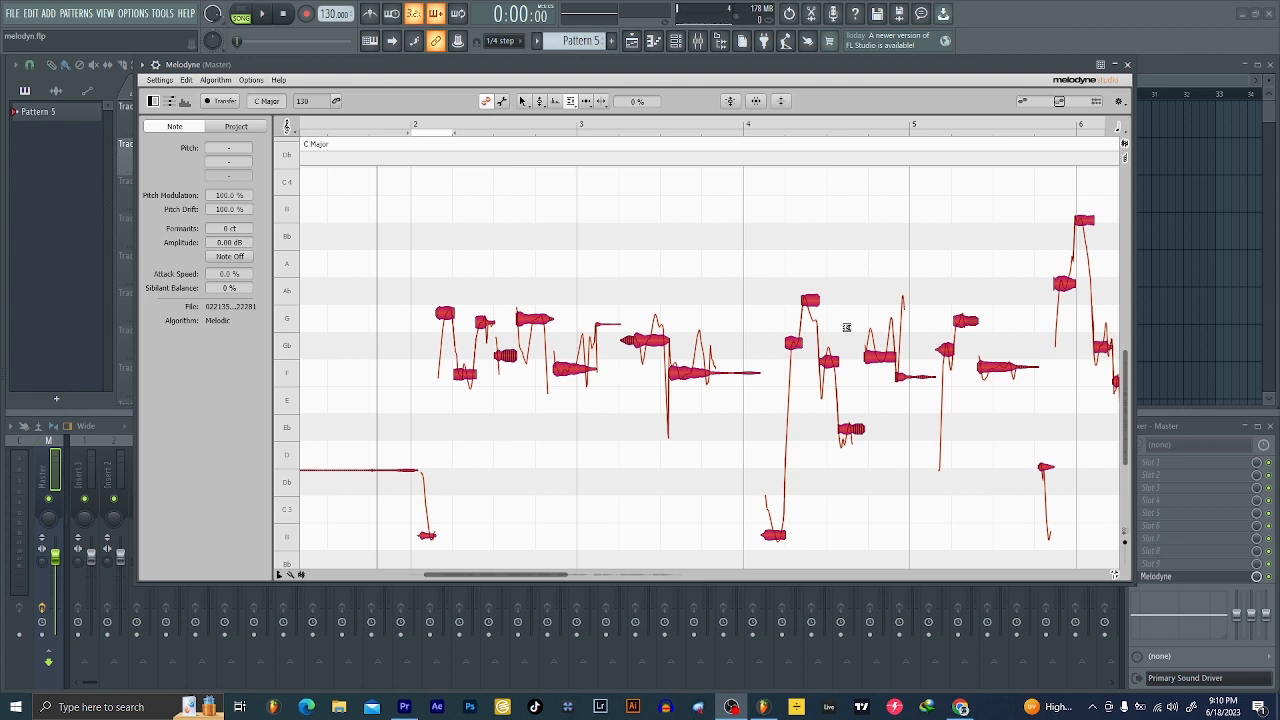
Clear the note selection with the Main Tool and play the vocal to hear its original sibilants.
left_click_drag(617, 64, 585, 125)
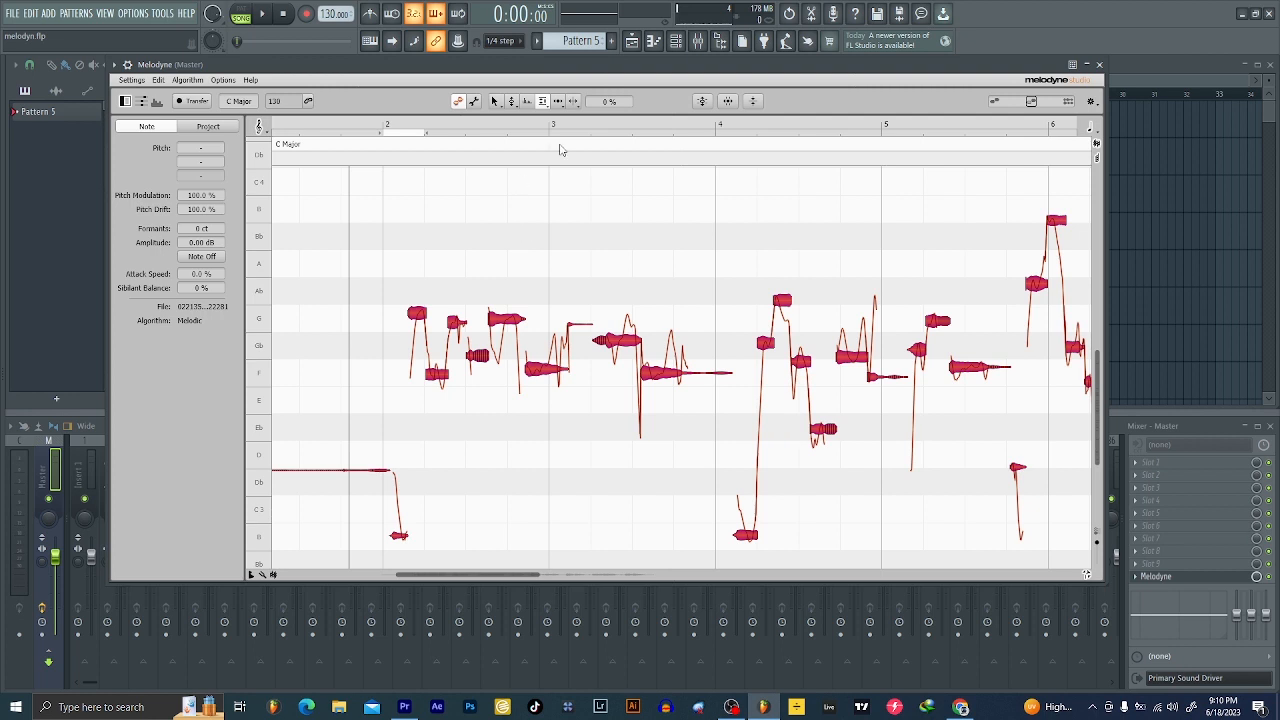
left_click(494, 101)
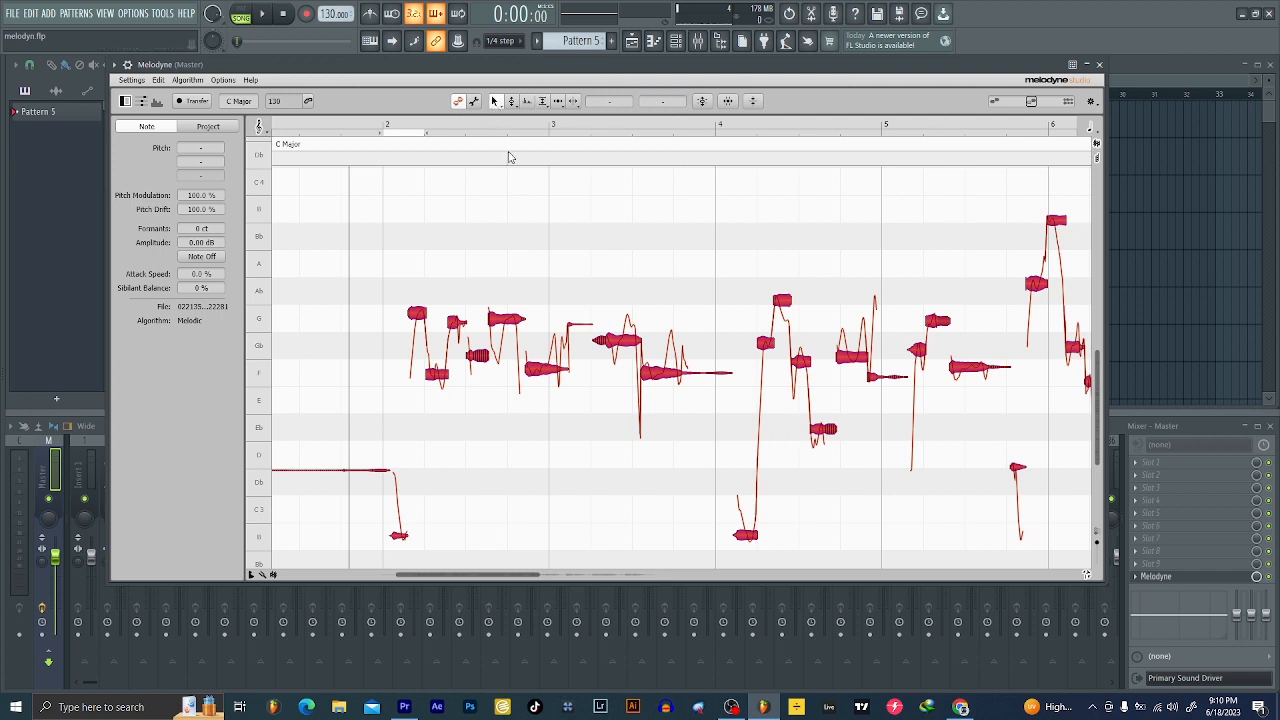
left_click(559, 215)
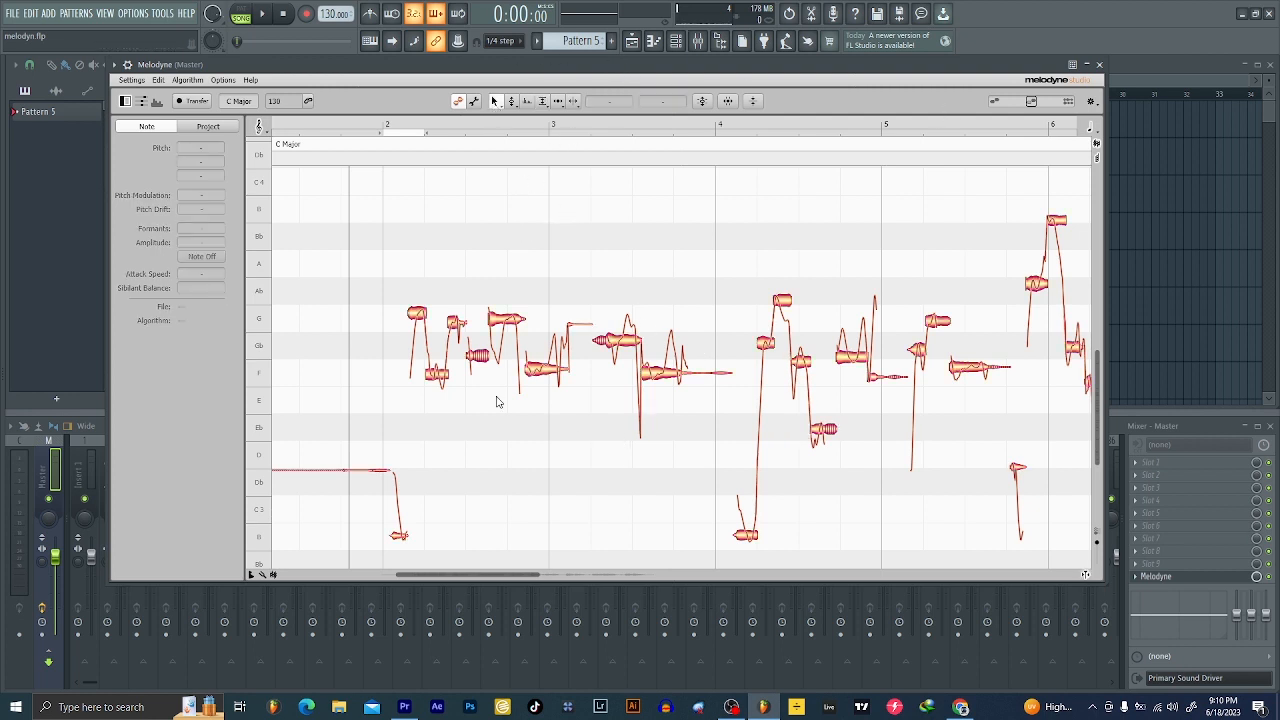
left_click_drag(450, 420, 536, 423)
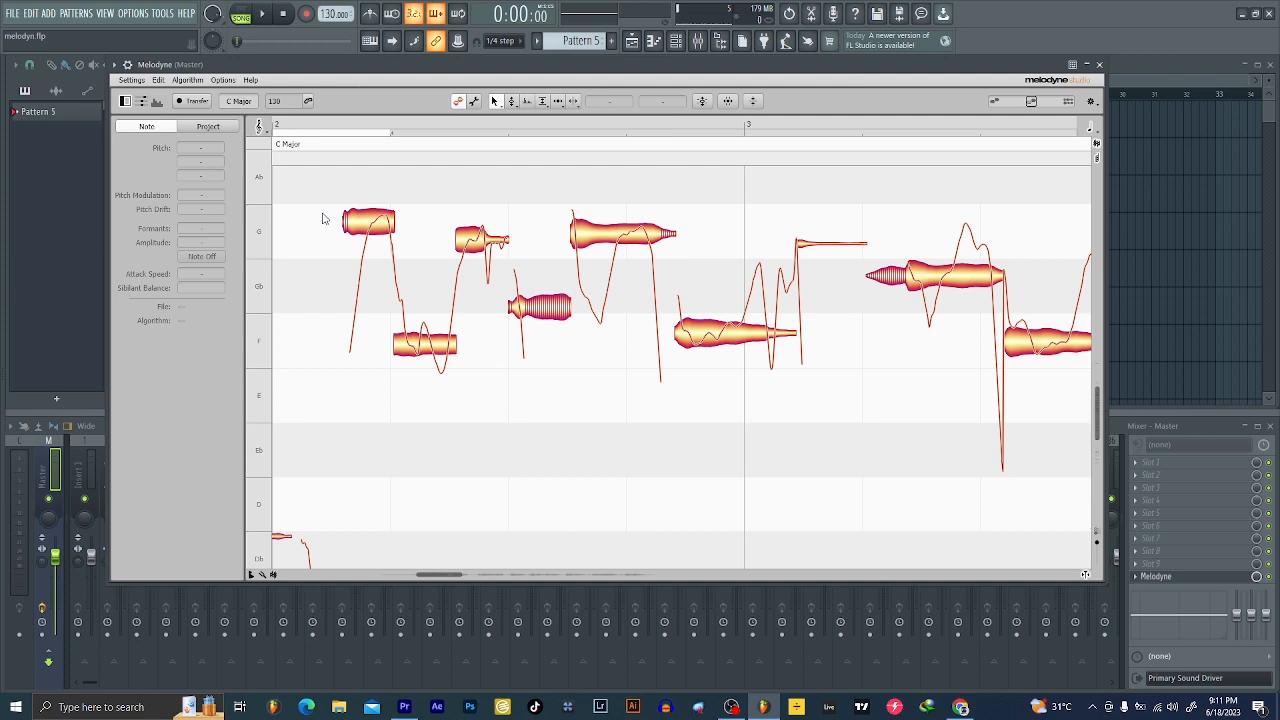
key("space")
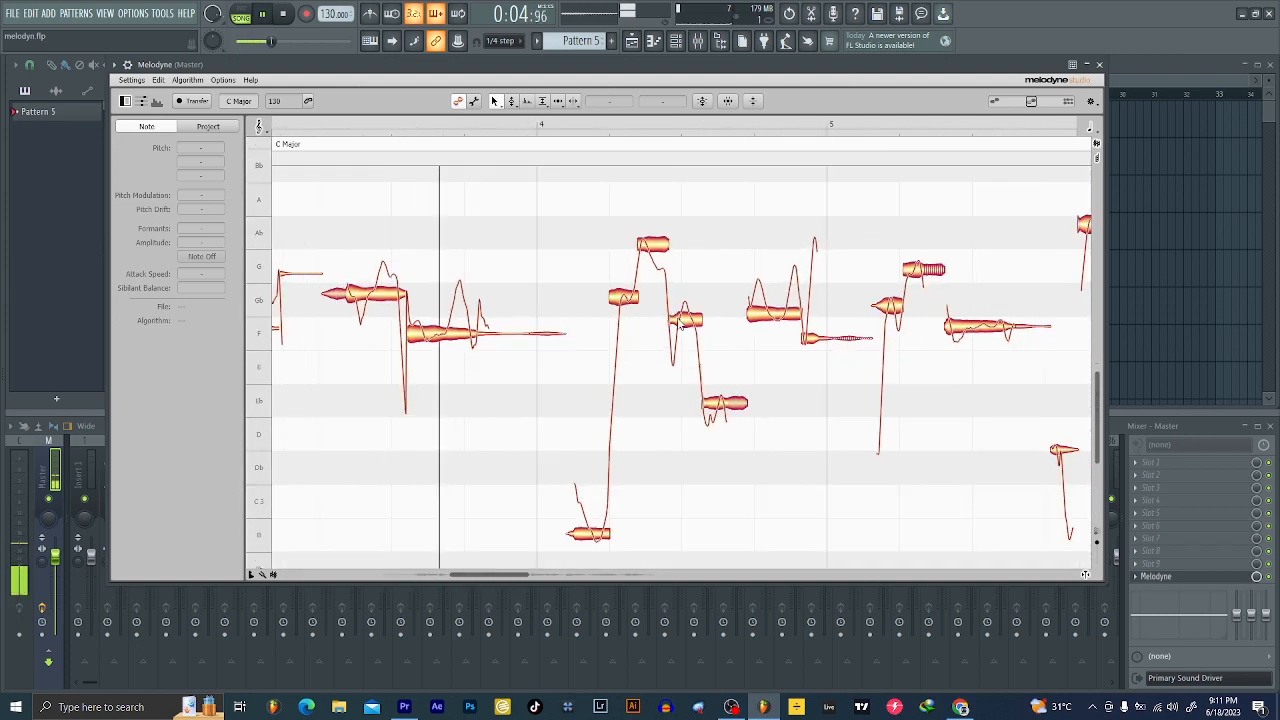
key("space")
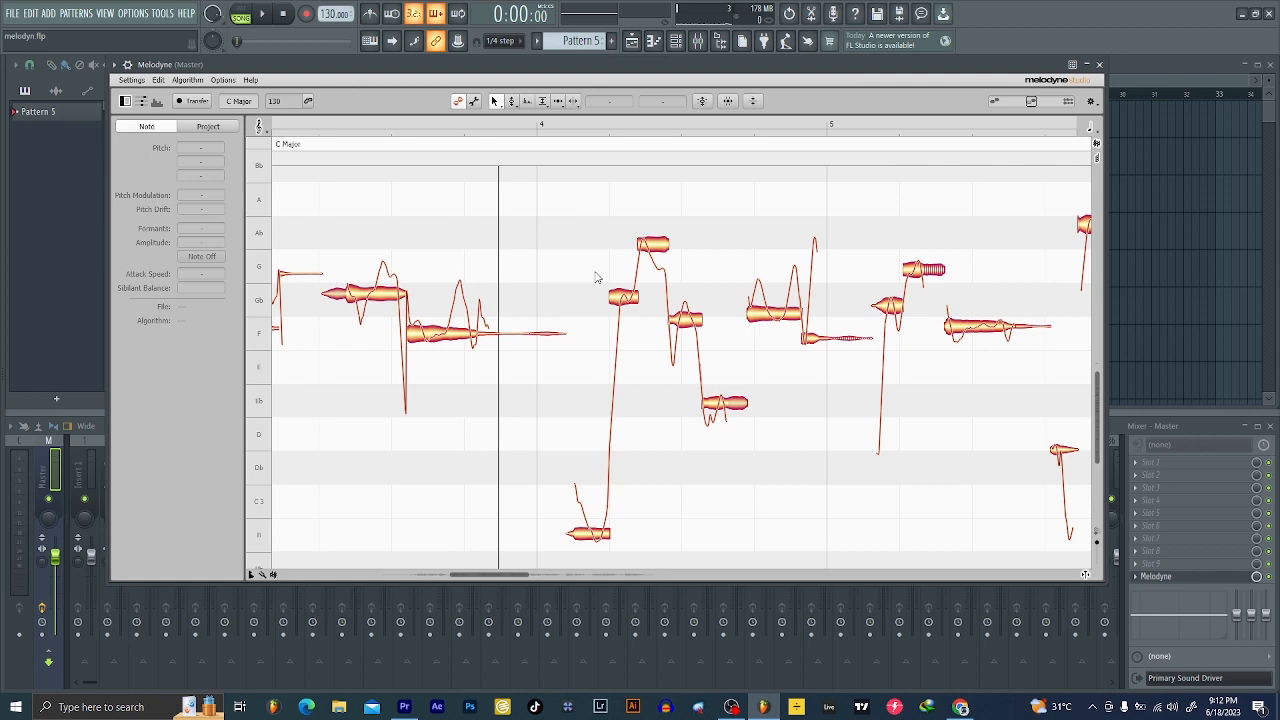
Select all the vocal notes and activate the Sibilant Balance Tool.
left_click(544, 104)
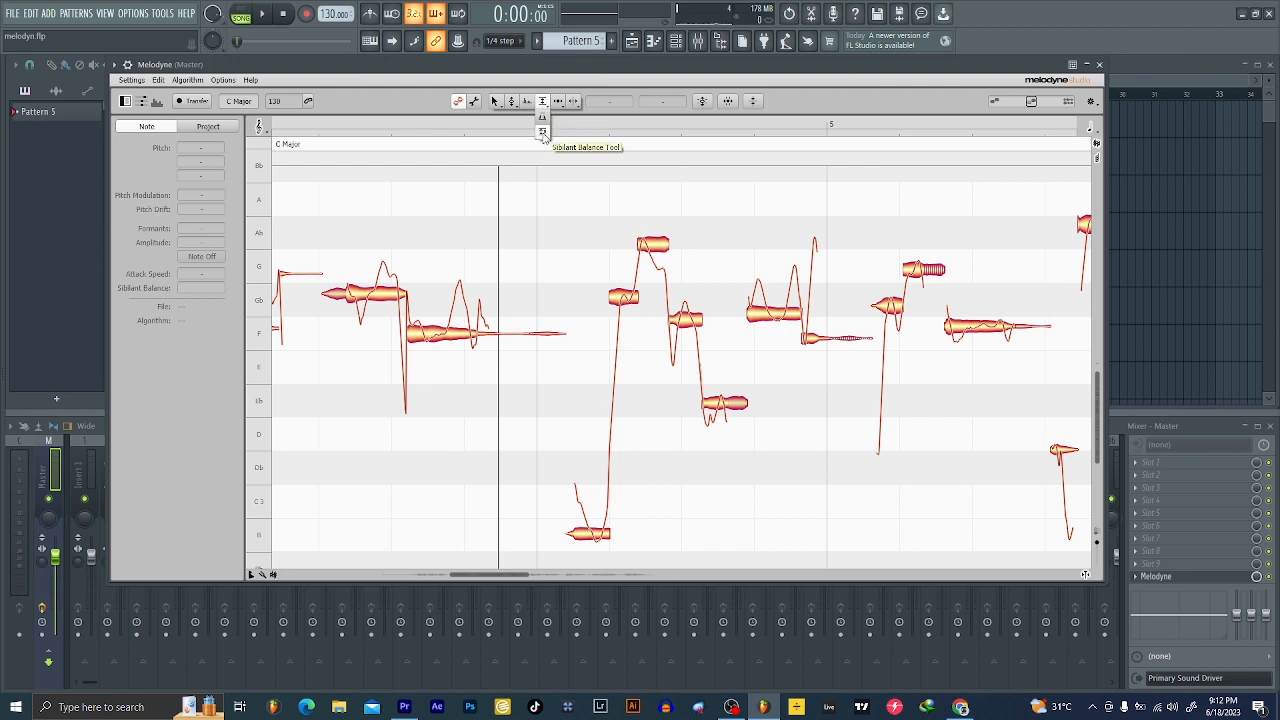
left_click(543, 133)
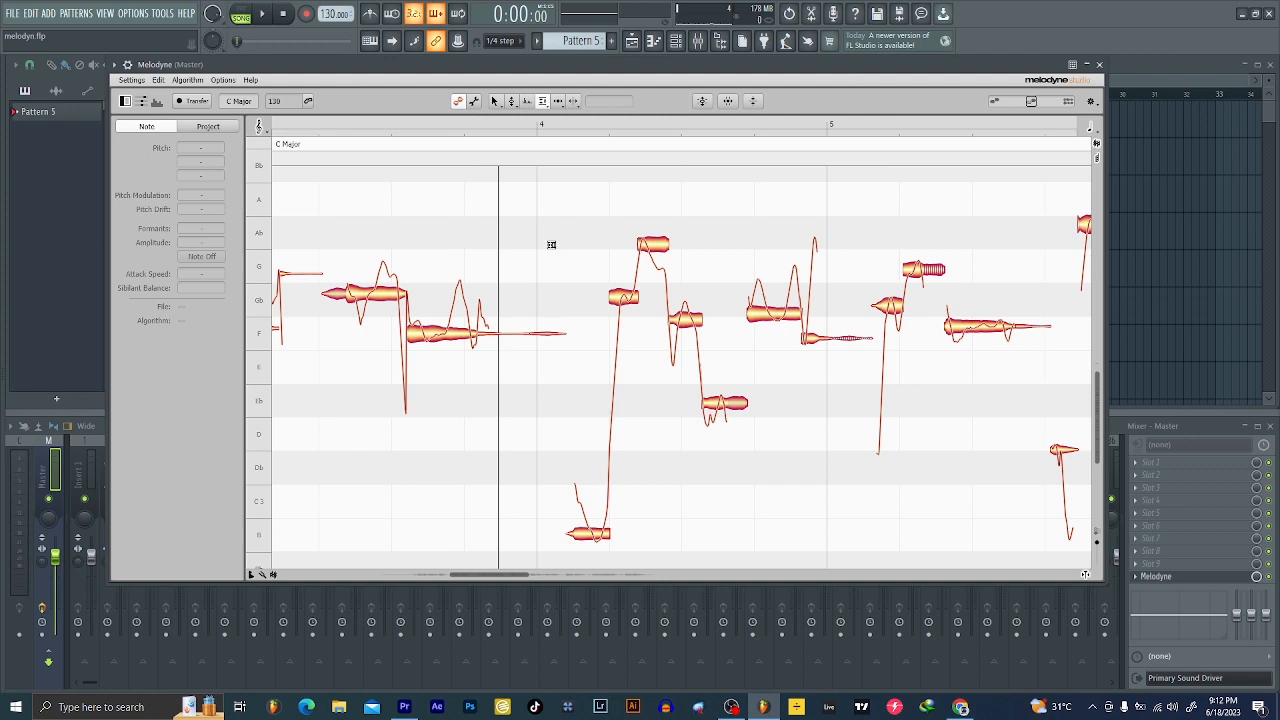
scroll(553, 366, "down", 4)
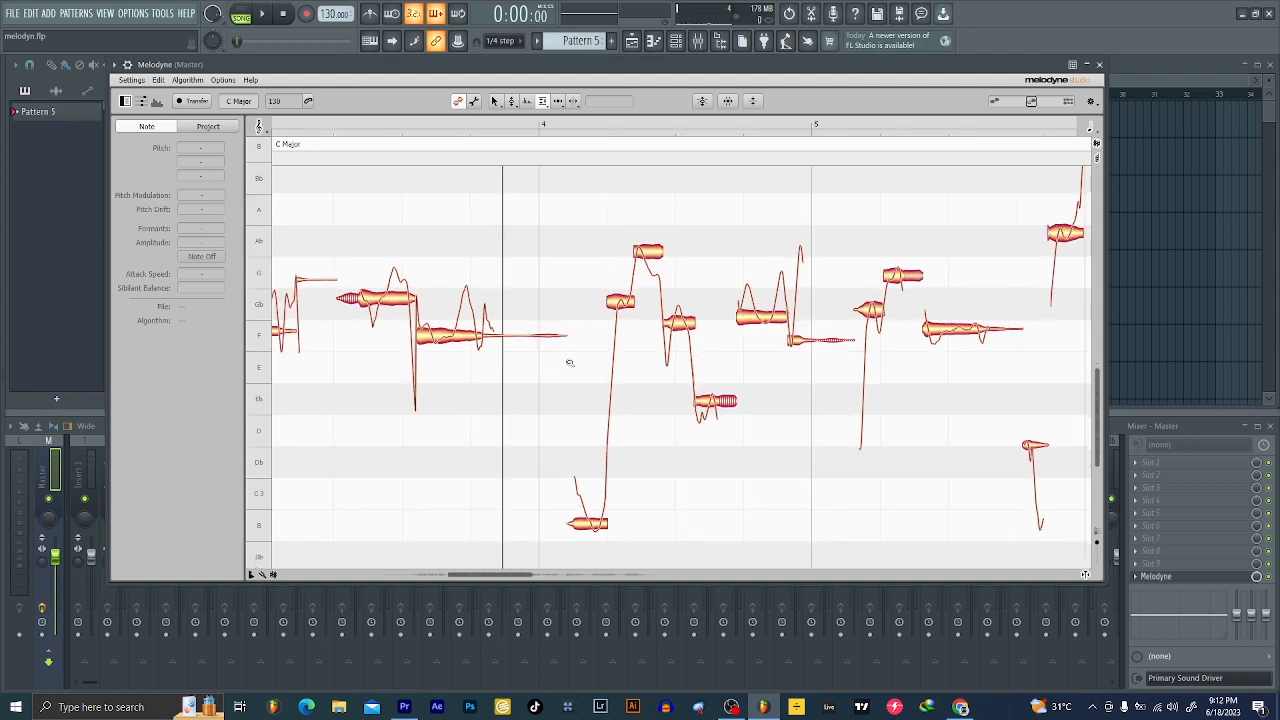
scroll(582, 352, "down", 2)
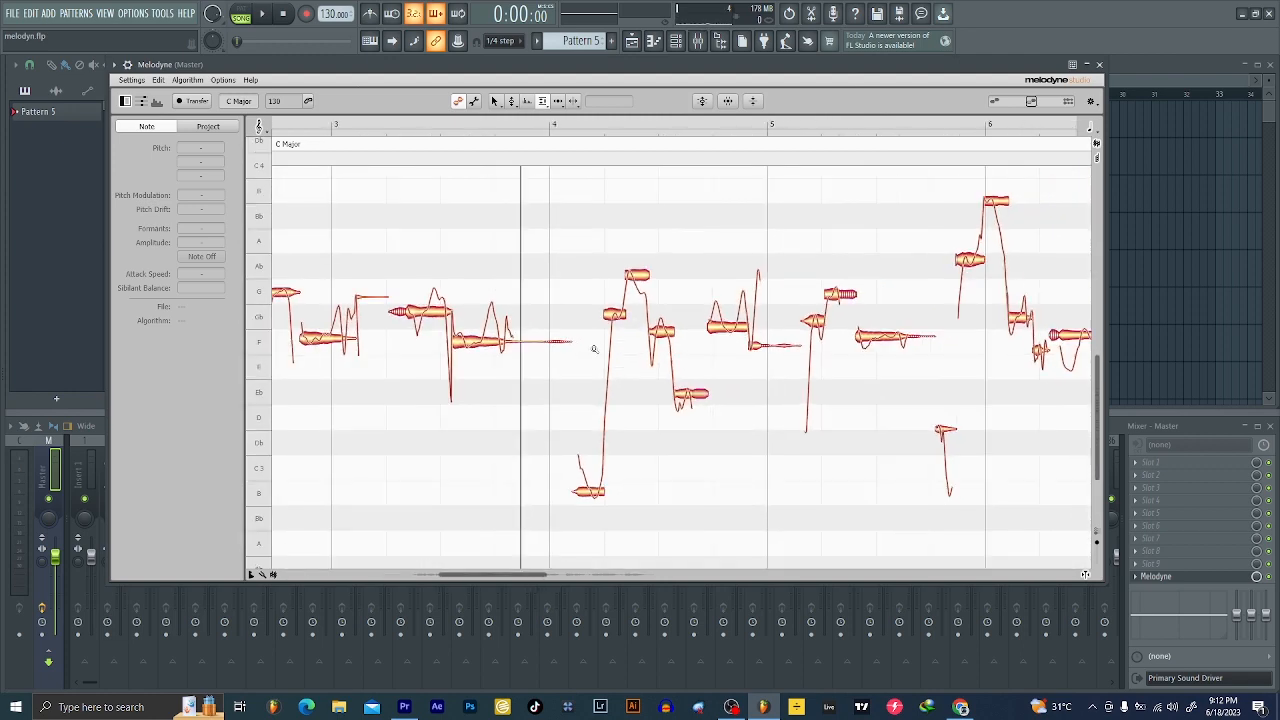
scroll(597, 347, "down", 2)
scroll(597, 346, "down", 4)
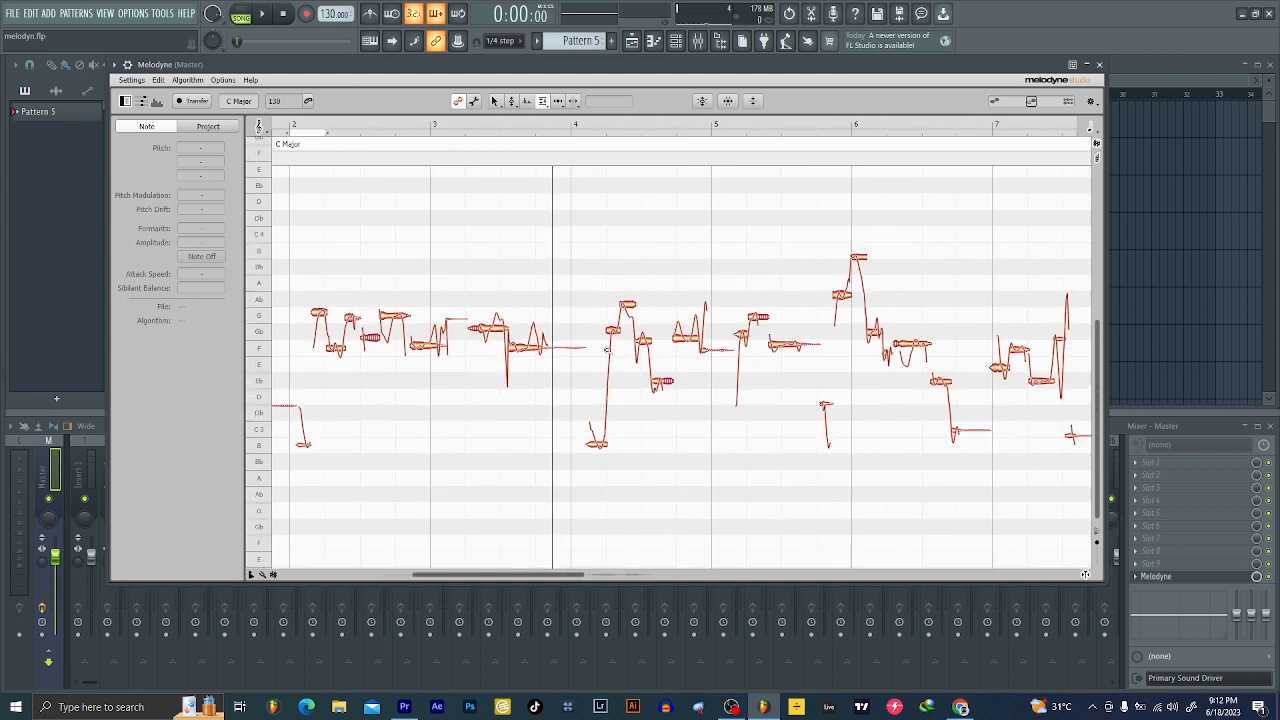
scroll(654, 474, "down", 2)
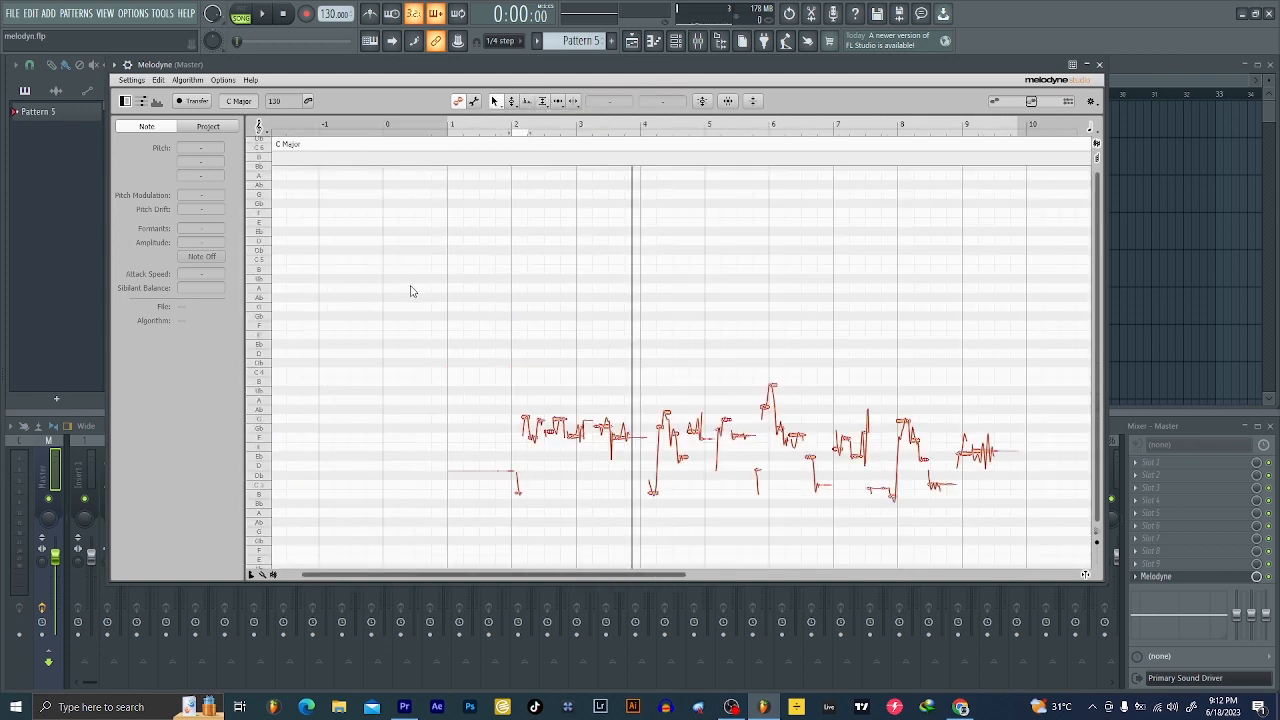
left_click_drag(410, 286, 686, 592)
left_click(542, 101)
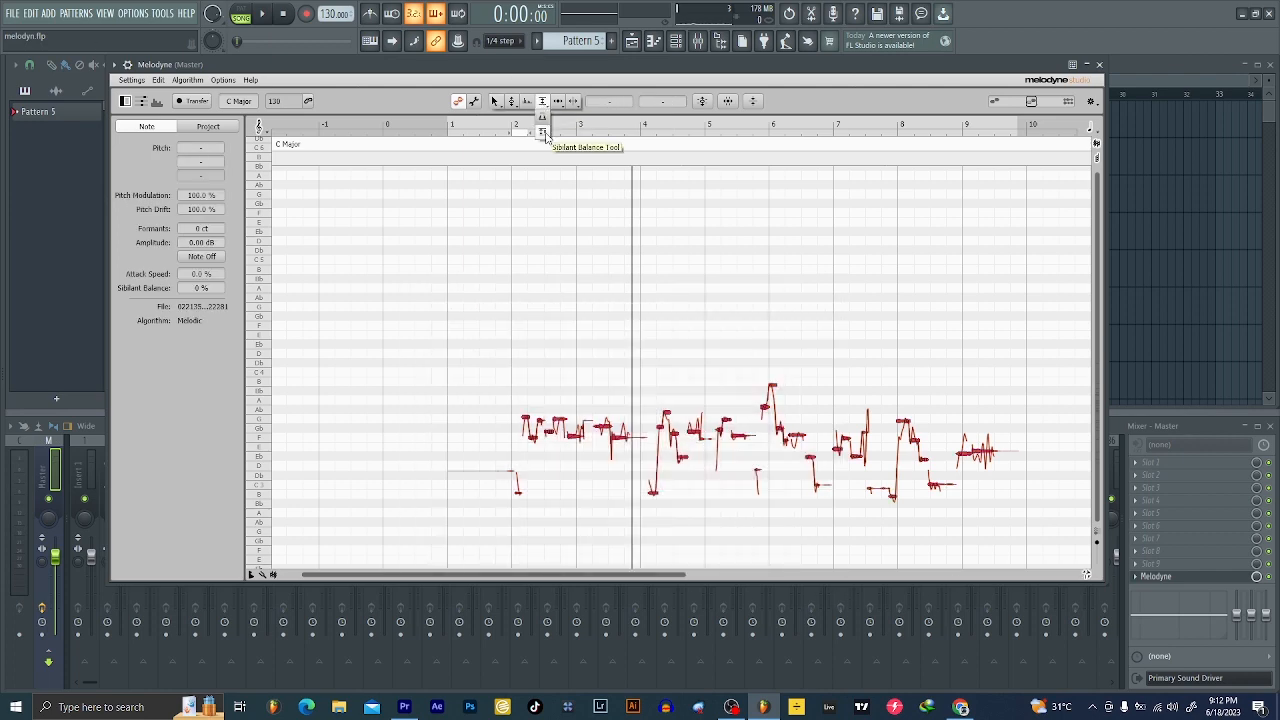
left_click(545, 135)
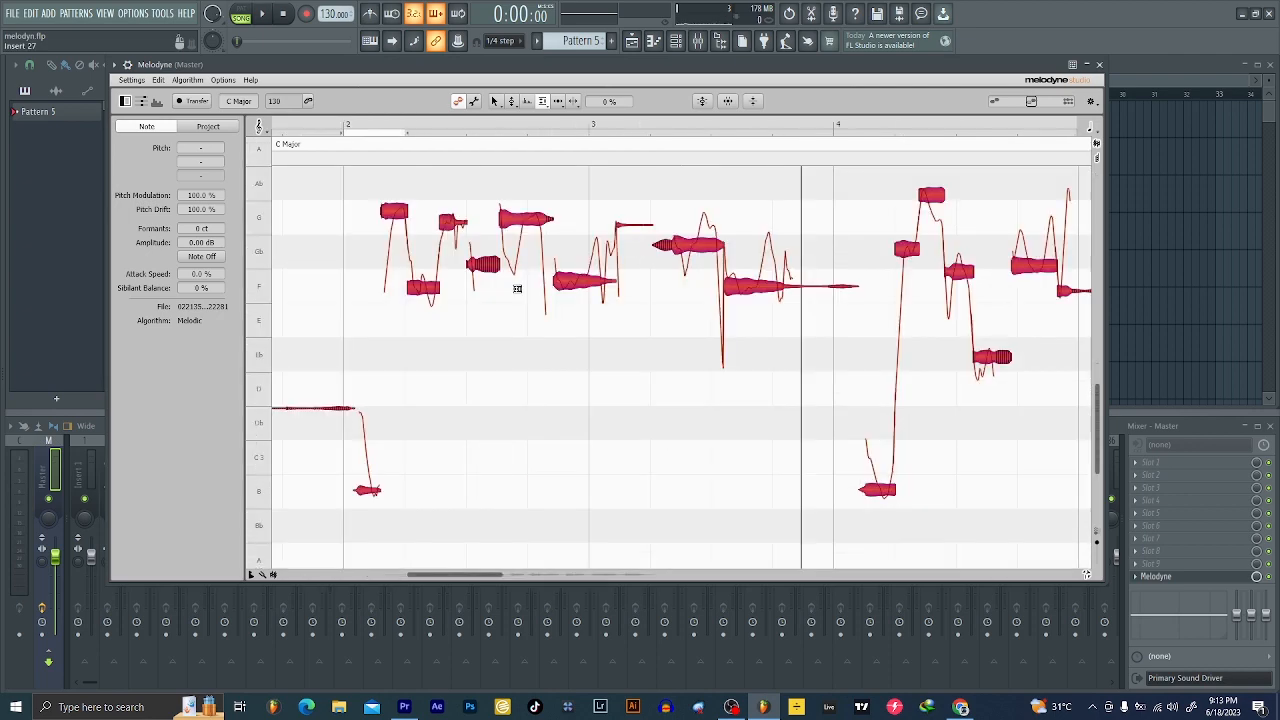
Lower the selected notes' sibilant balance to -59 %, adjust it to -52 %, and play the vocal.
scroll(585, 467, "up", 5)
left_click_drag(662, 245, 664, 281)
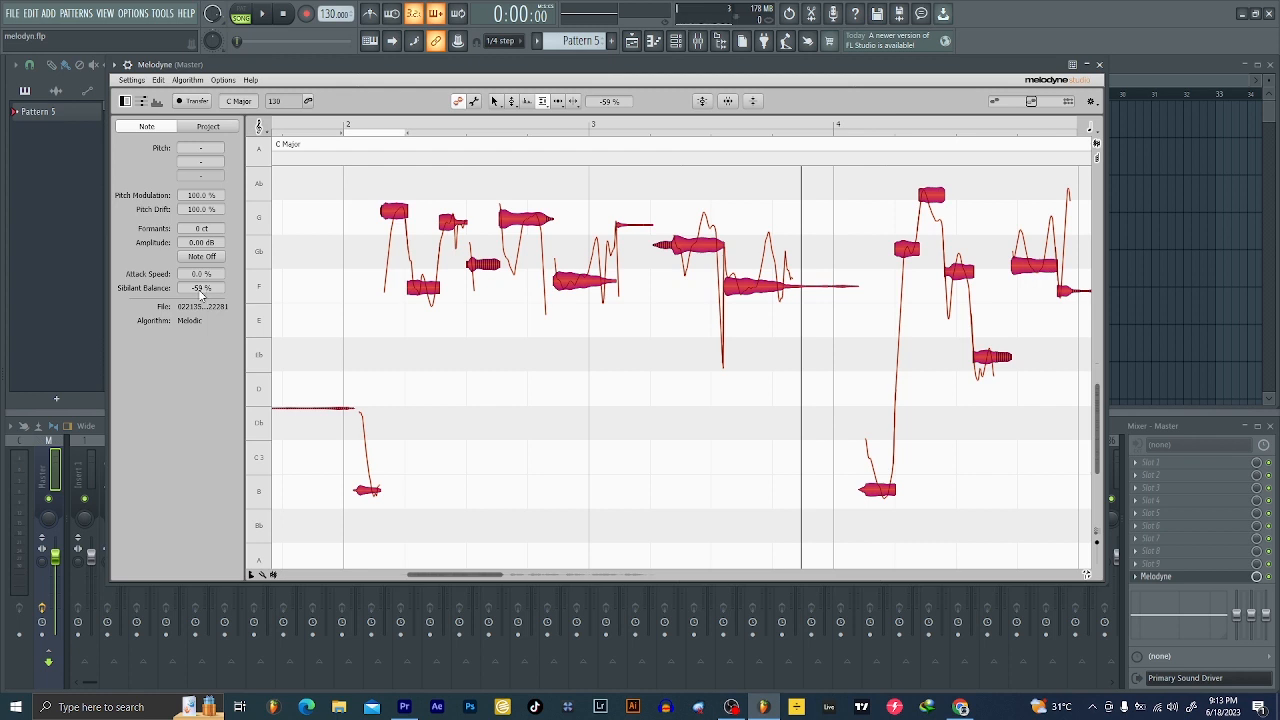
mouse_move(200, 292)
left_mouse_down()
mouse_move(205, 275)
mouse_move(205, 312)
left_mouse_up()
key("space")
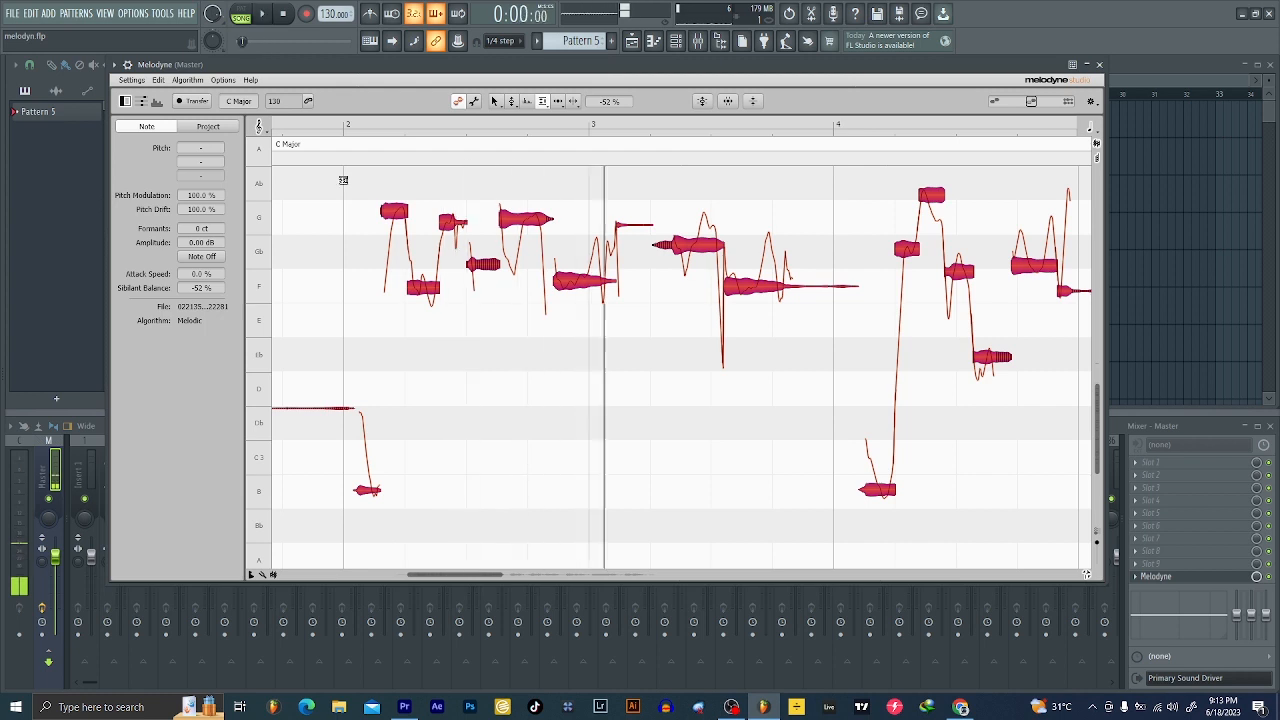
Reduce the sibilant balance of all notes to -100 % and play the vocal with its sibilants fully removed.
key("space")
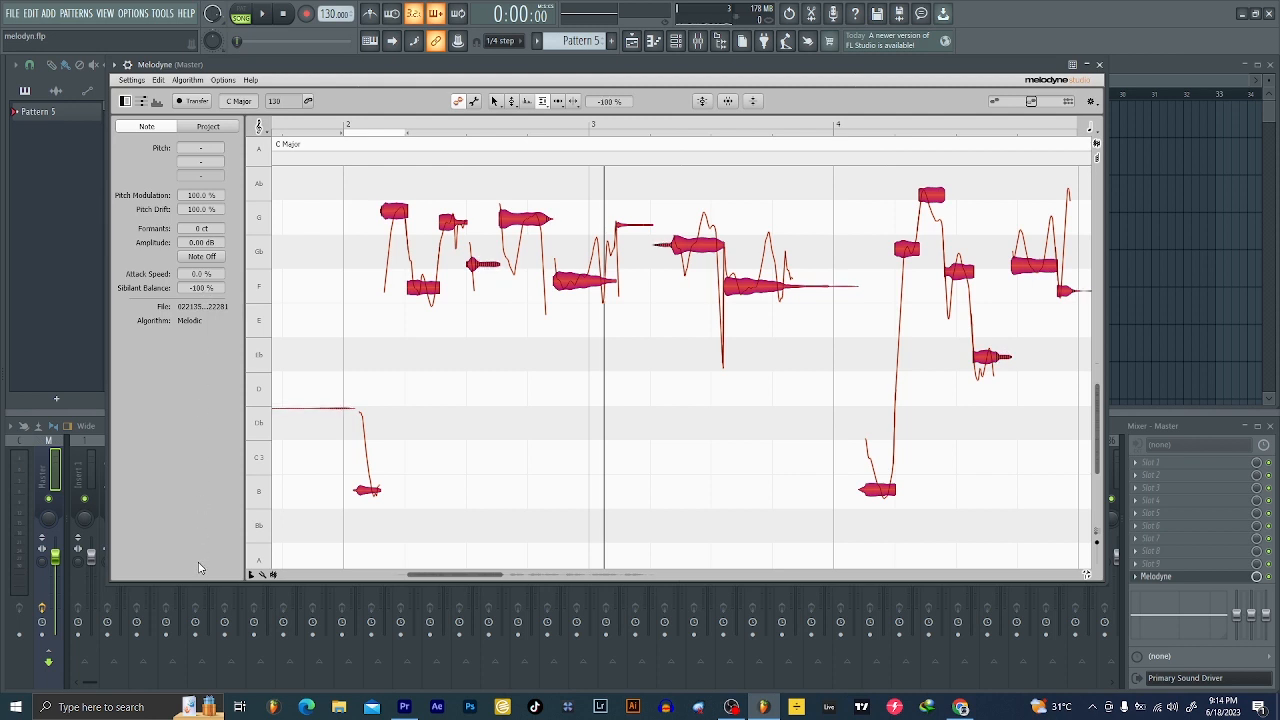
left_click(344, 194)
key("space")
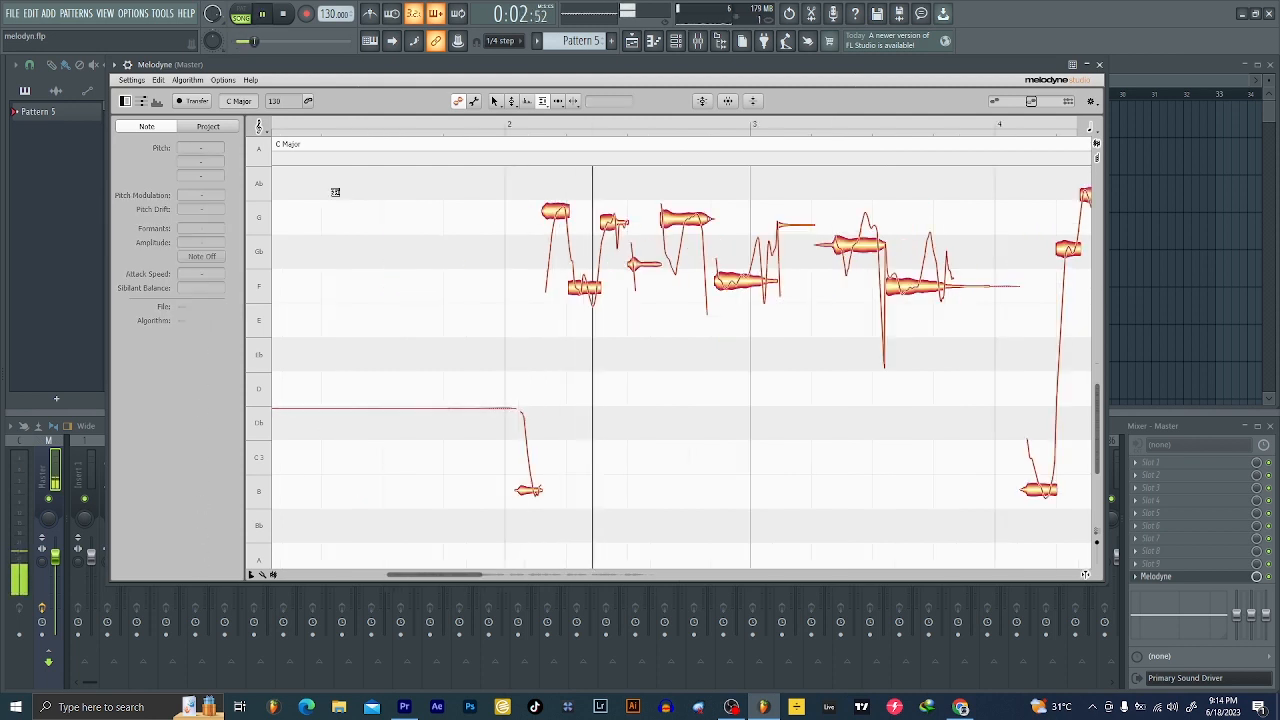
left_click(285, 13)
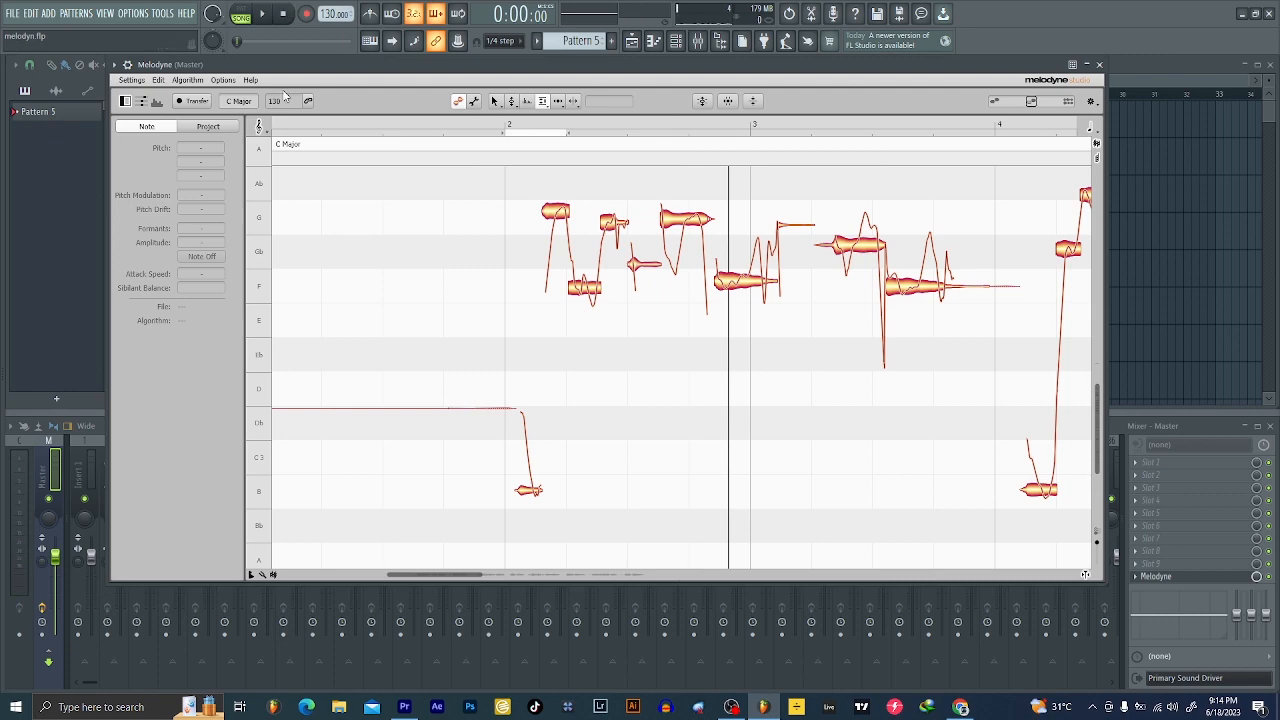
Select the vocal notes before bar 9, bring their sibilant balance back to about -50 %, and play the result.
scroll(545, 344, "down", 3)
scroll(548, 348, "down", 5)
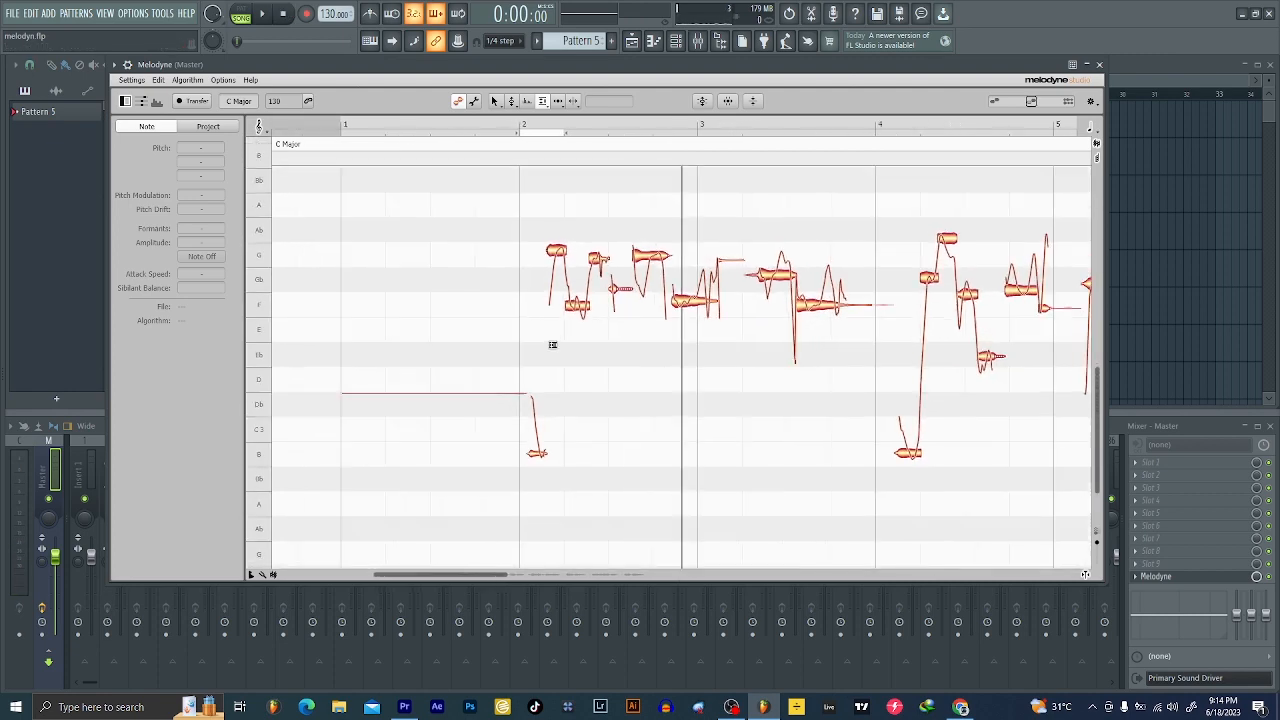
scroll(552, 356, "down", 2)
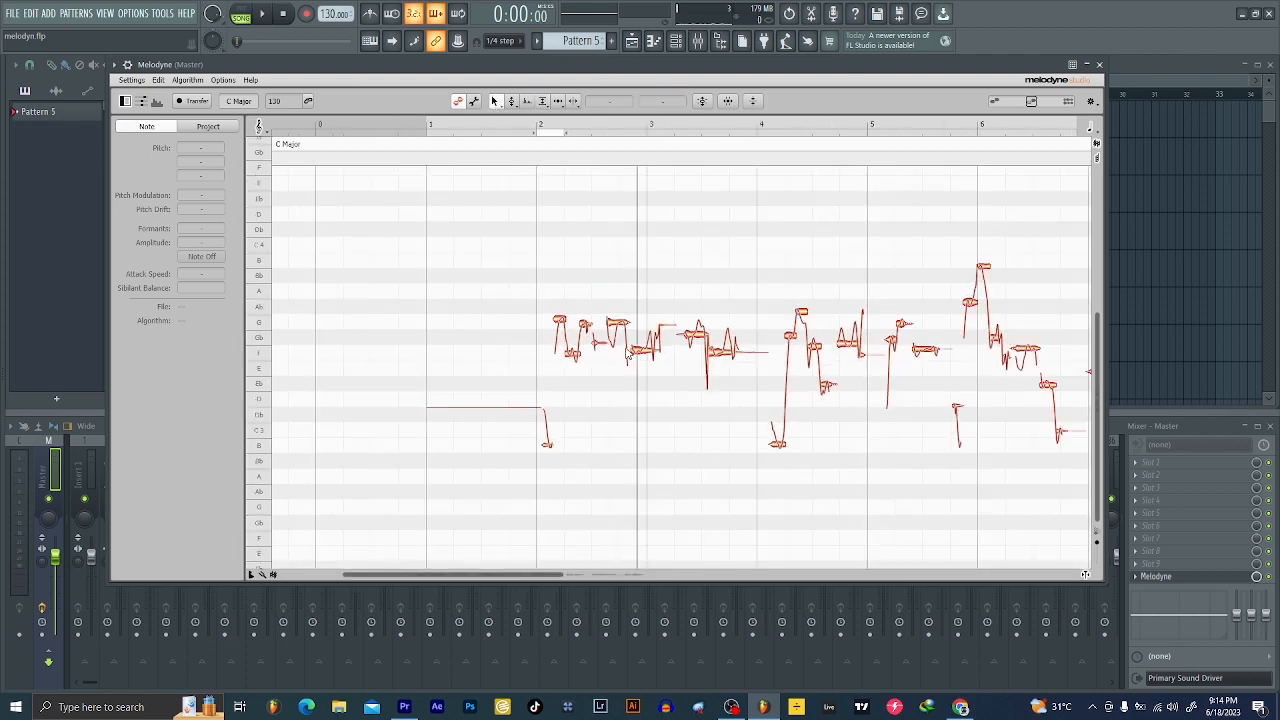
left_click_drag(463, 187, 1013, 538)
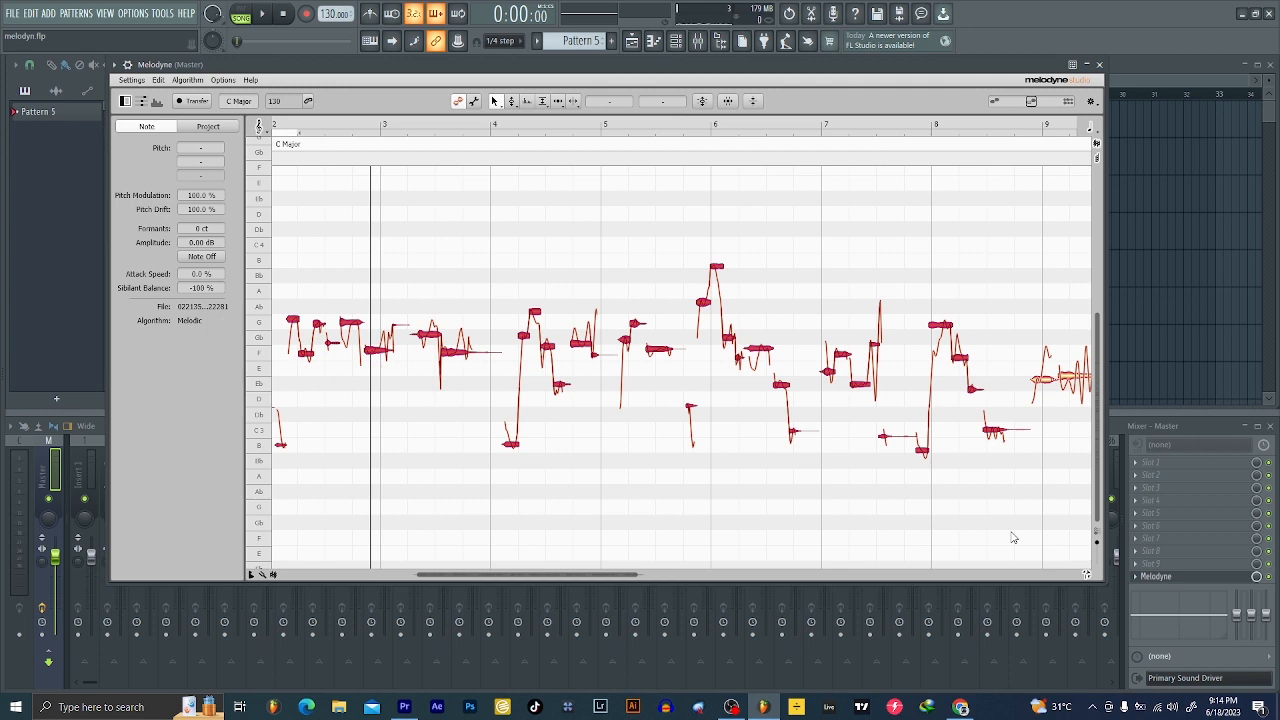
scroll(1012, 538, "left", 2)
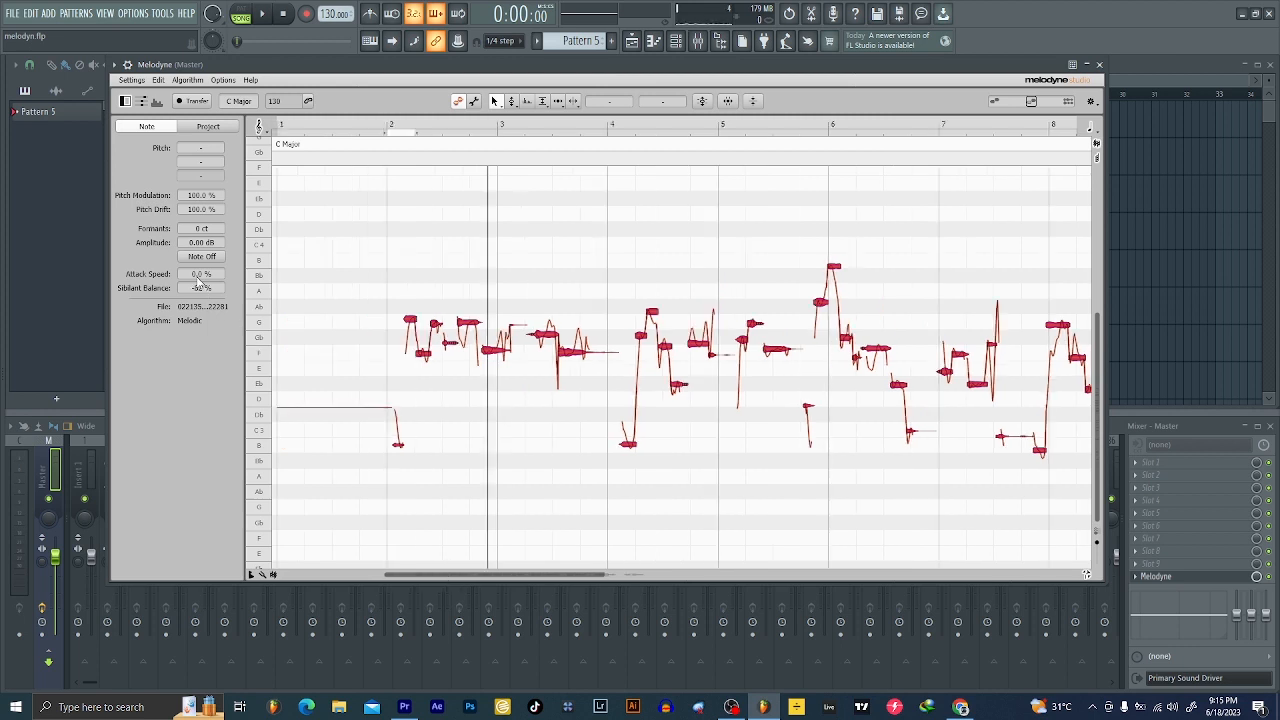
left_click(377, 191)
key("space")
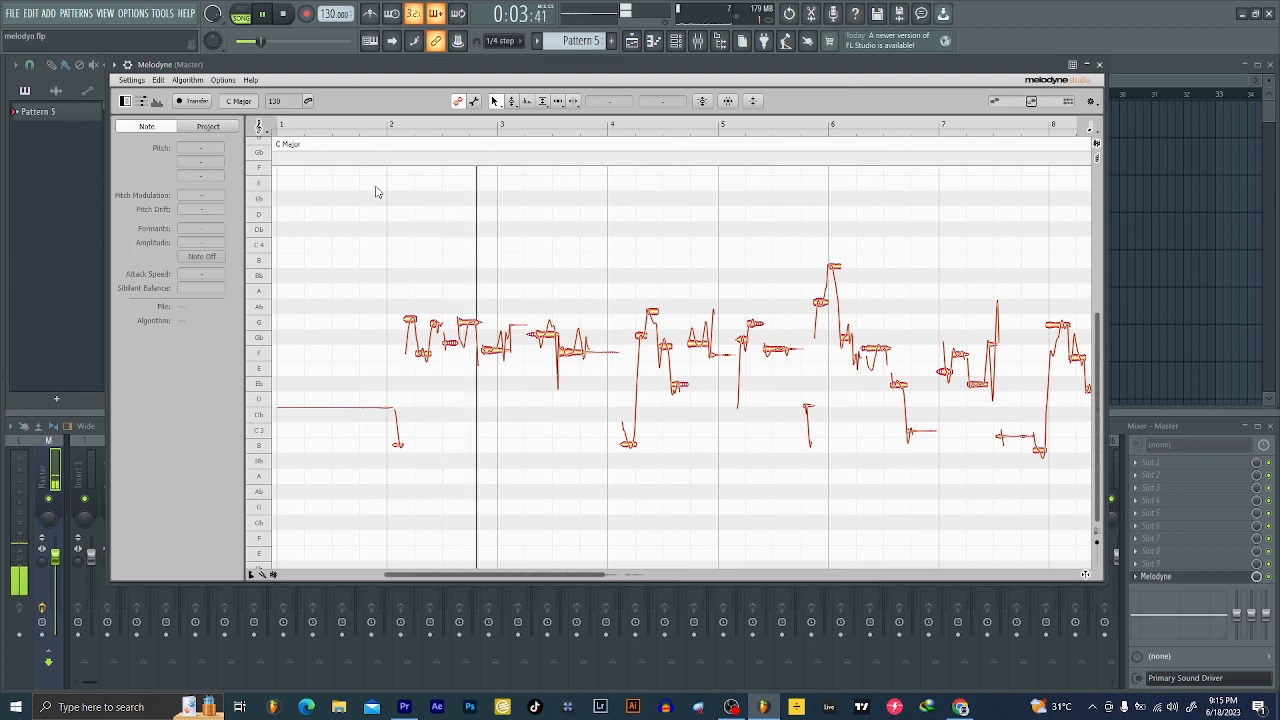
key("space")
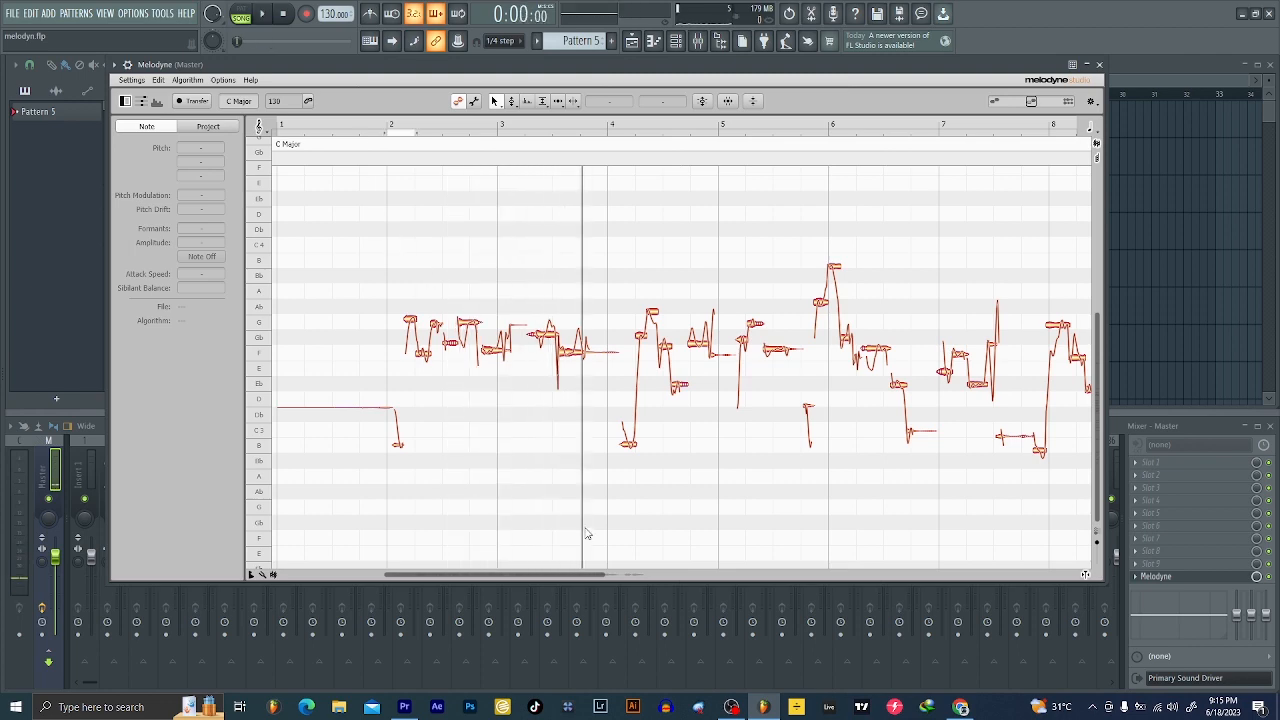